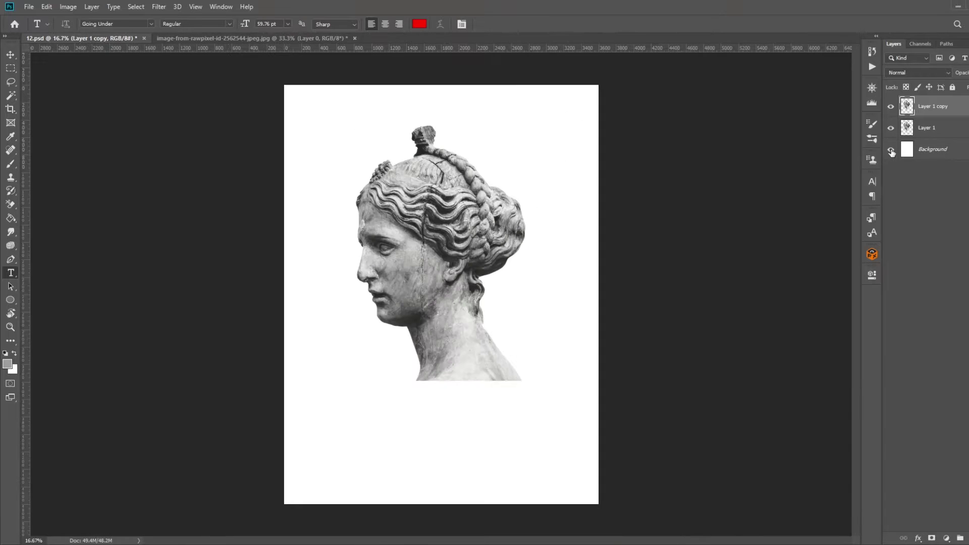
# Step: Shift Layer 1 copy slightly down and set its blend mode to Multiply
pyautogui.moveTo(494, 267); pyautogui.dragTo(494, 275)
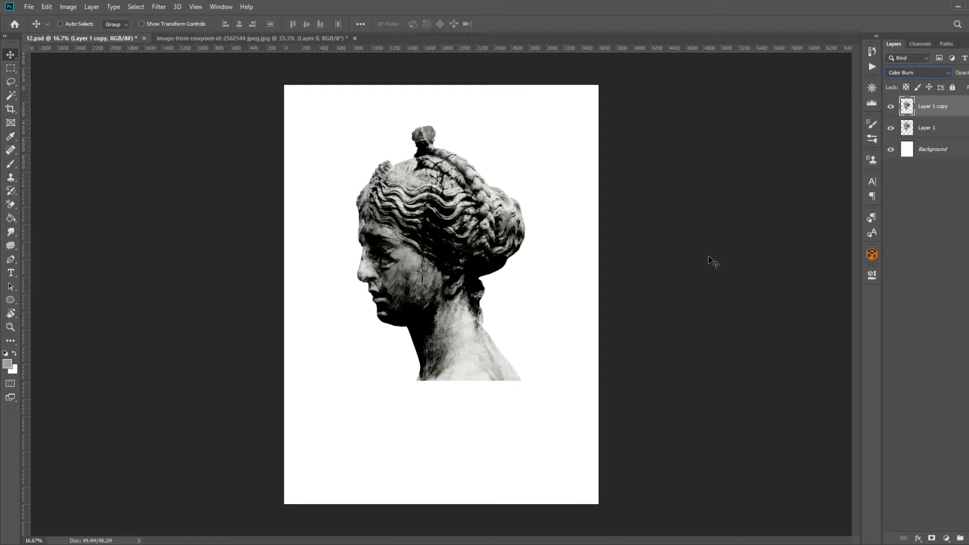
pyautogui.hotkey('shift', '+')
pyautogui.hotkey('shift', '+')
pyautogui.hotkey('shift', '+')
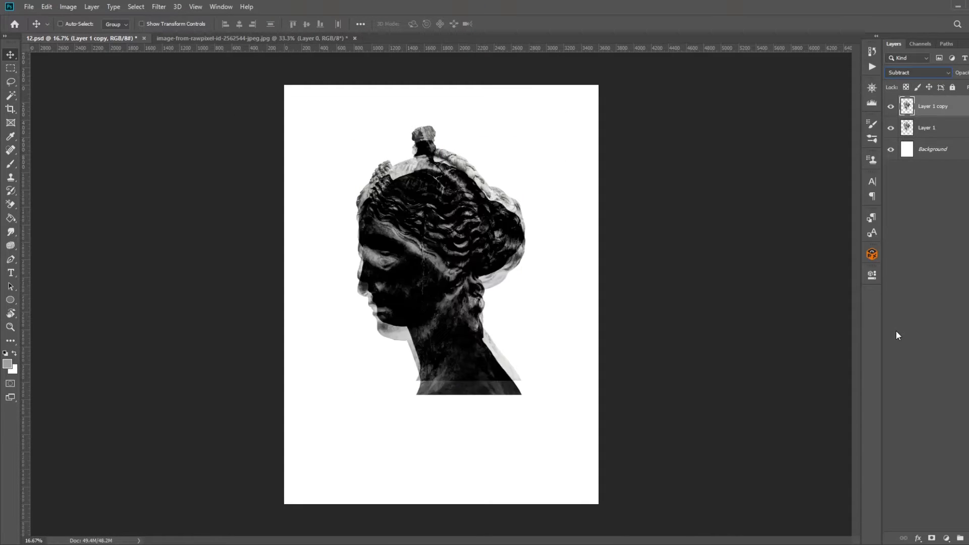
pyautogui.hotkey('shift', '-')
pyautogui.hotkey('shift', '-')
pyautogui.hotkey('shift', '-')
pyautogui.hotkey('shift', '-')
pyautogui.hotkey('shift', '-')
pyautogui.hotkey('shift', '-')
pyautogui.hotkey('shift', '-')
pyautogui.hotkey('shift', '-')
pyautogui.hotkey('shift', '-')
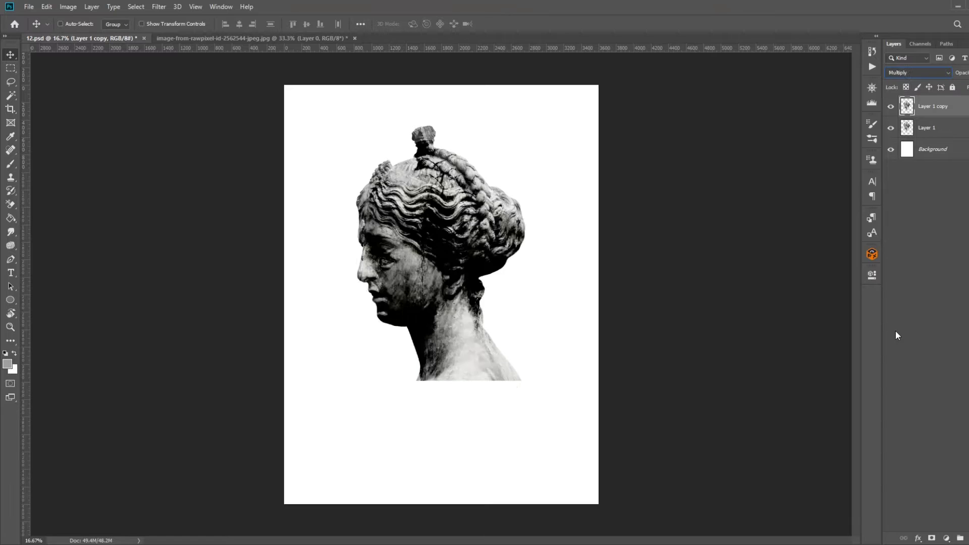
pyautogui.hotkey('shift', '-')
pyautogui.hotkey('shift', '-')
pyautogui.hotkey('shift', '-')
pyautogui.hotkey('shift', '-')
# Step: Tint the statue copy red, then duplicate it and tint the second copy blue
pyautogui.press('i')
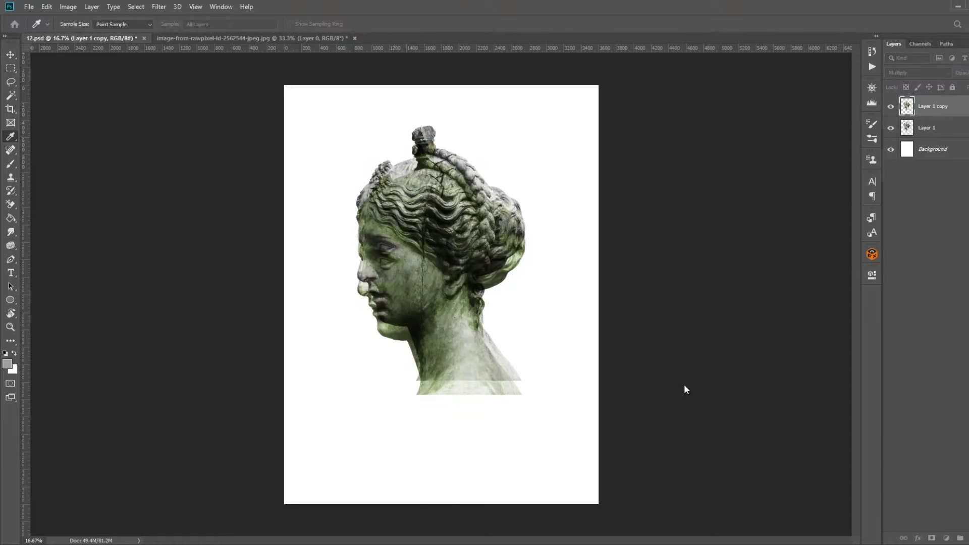
pyautogui.press('v')
pyautogui.hotkey('ctrl', 'j')
pyautogui.click(891, 150)
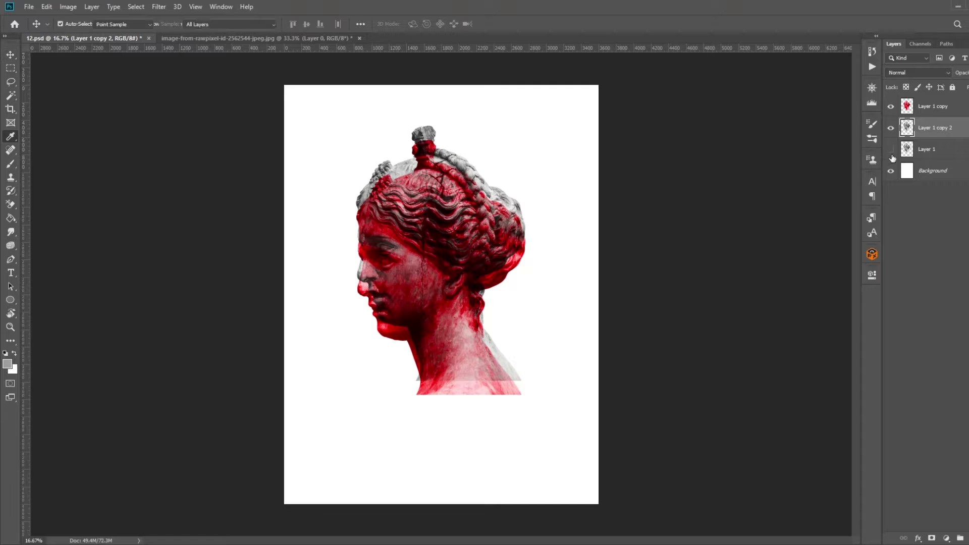
pyautogui.hotkey('ctrl', 'u')
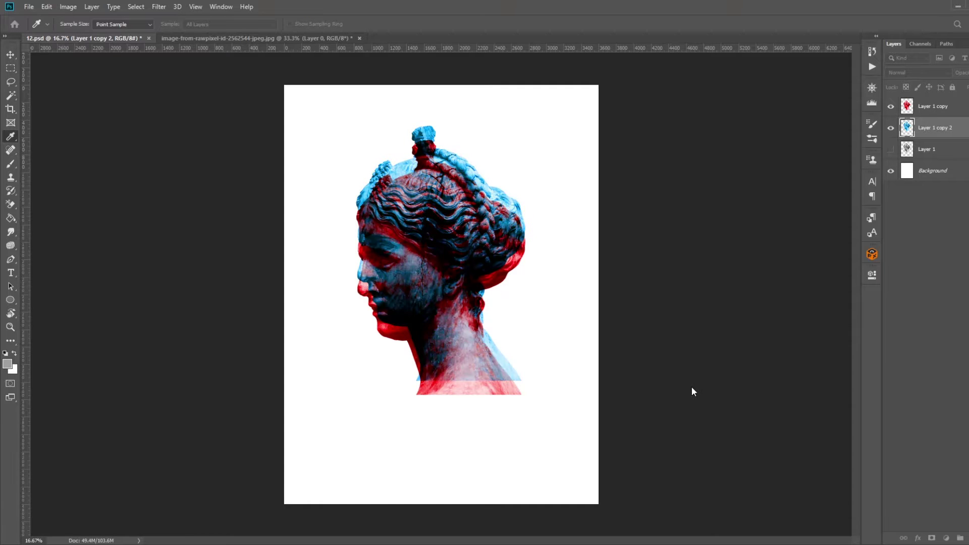
pyautogui.press('v')
pyautogui.click(891, 150)
pyautogui.hotkey('alt', ']')
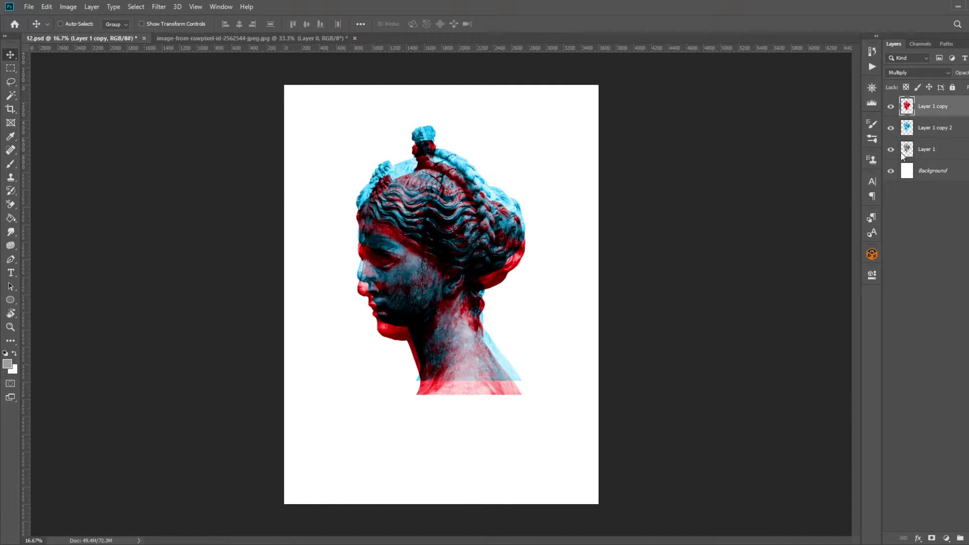
# Step: Add a third statue copy offset upward, shift its hue toward pink, and place it below the red copy
pyautogui.hotkey('ctrl', 'j')
pyautogui.moveTo(445, 212); pyautogui.dragTo(445, 204)
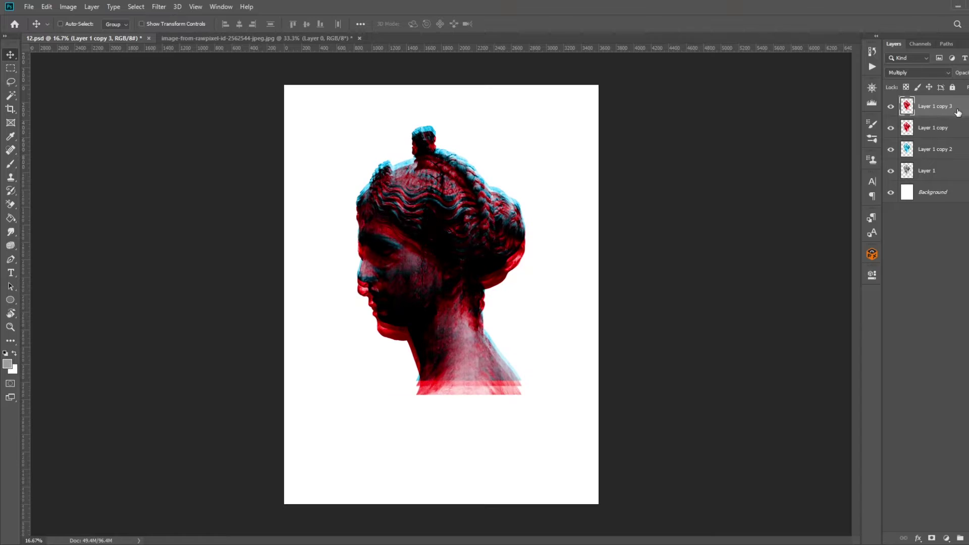
pyautogui.hotkey('ctrl', 'u')
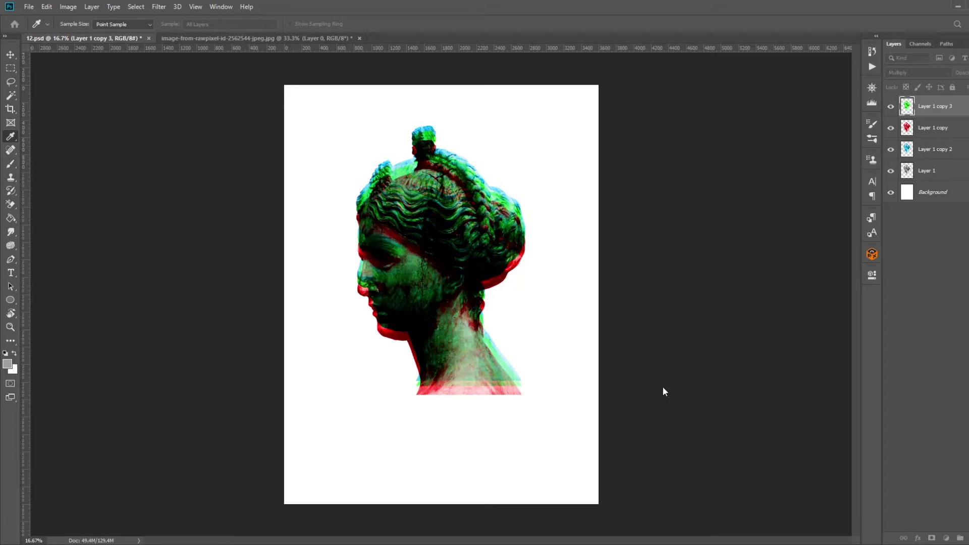
pyautogui.moveTo(691, 383); pyautogui.dragTo(721, 384)
pyautogui.moveTo(683, 436); pyautogui.dragTo(708, 437)
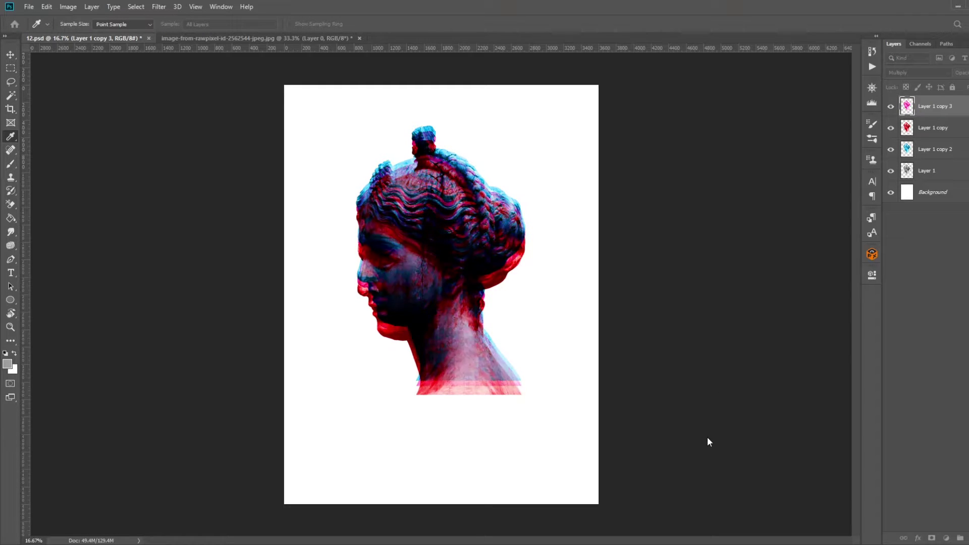
pyautogui.press('Return')
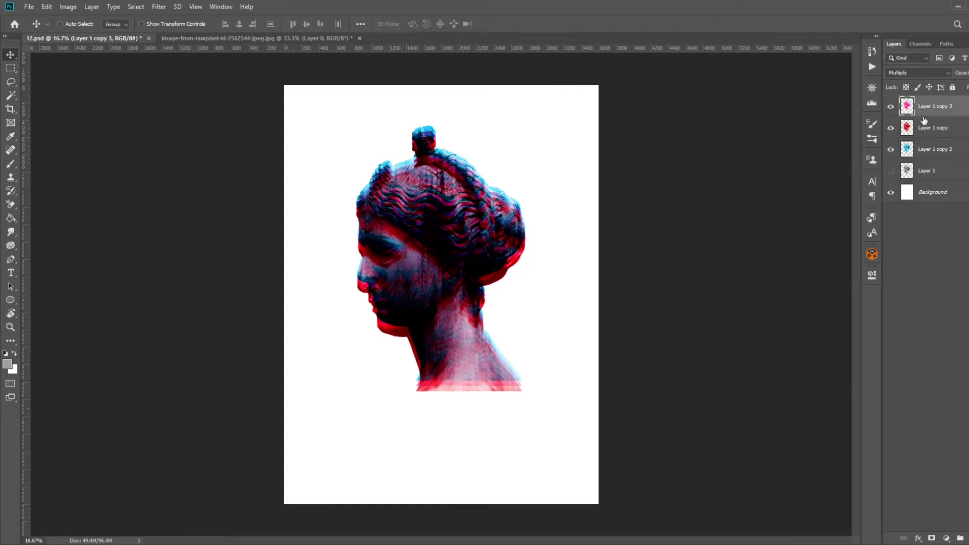
pyautogui.moveTo(952, 132); pyautogui.dragTo(952, 137)
pyautogui.press('i')
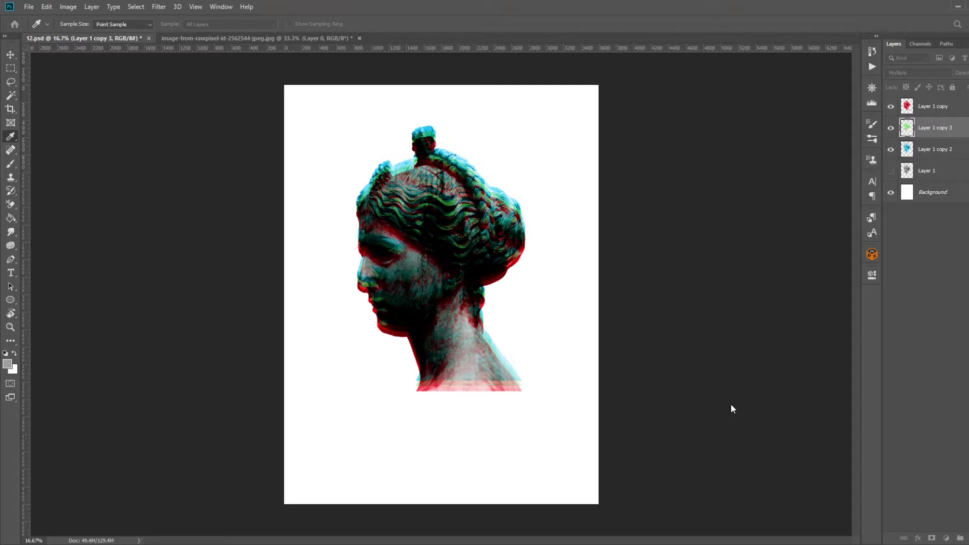
# Step: Confirm the third copy's hue and merge the three tinted copies into one layer
pyautogui.press('v')
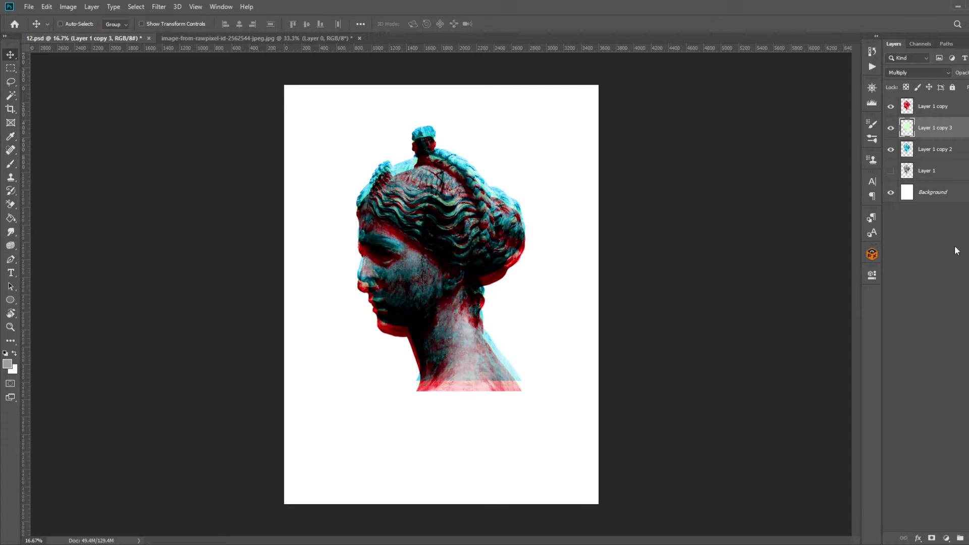
pyautogui.hotkey('ctrl', 'e')
pyautogui.scroll(3, 379, 242)
pyautogui.scroll(2, 379, 243)
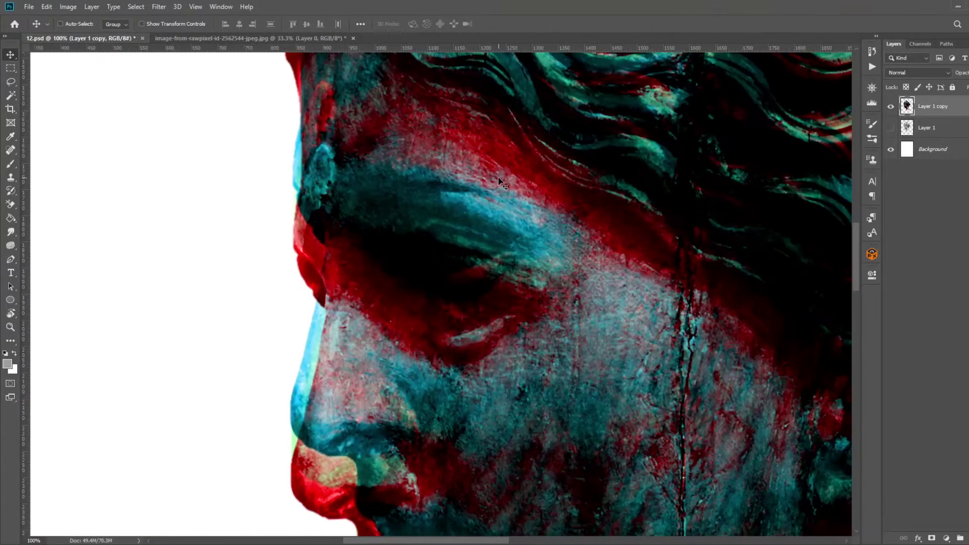
pyautogui.scroll(1, 379, 242)
# Step: Lasso around the statue's visible eye and fill it with white
pyautogui.click(11, 81)
pyautogui.scroll(3, 348, 287)
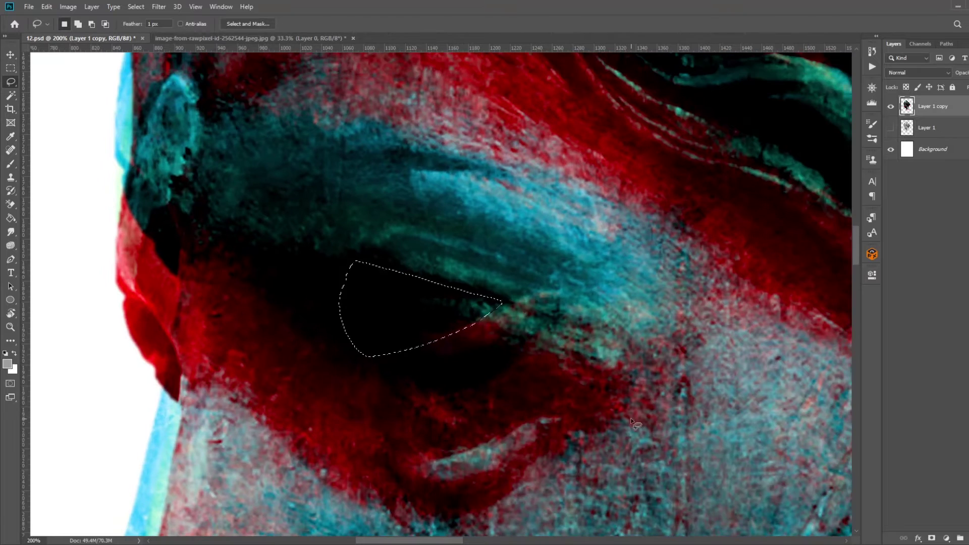
pyautogui.press('Delete')
pyautogui.scroll(-3, 626, 434)
pyautogui.scroll(-2, 611, 455)
pyautogui.scroll(2, 609, 444)
pyautogui.moveTo(605, 440); pyautogui.dragTo(535, 242)
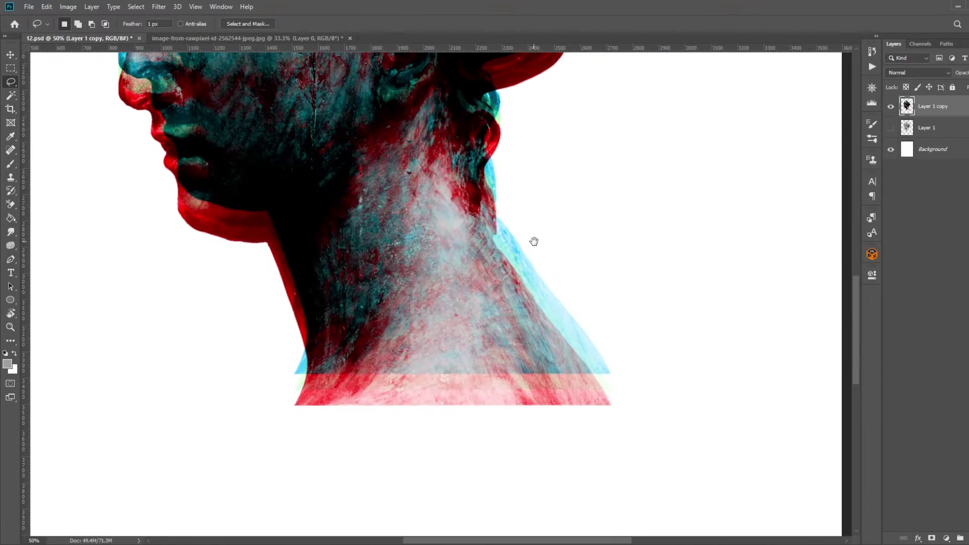
pyautogui.hotkey('ctrl', '0')
pyautogui.click(11, 300)
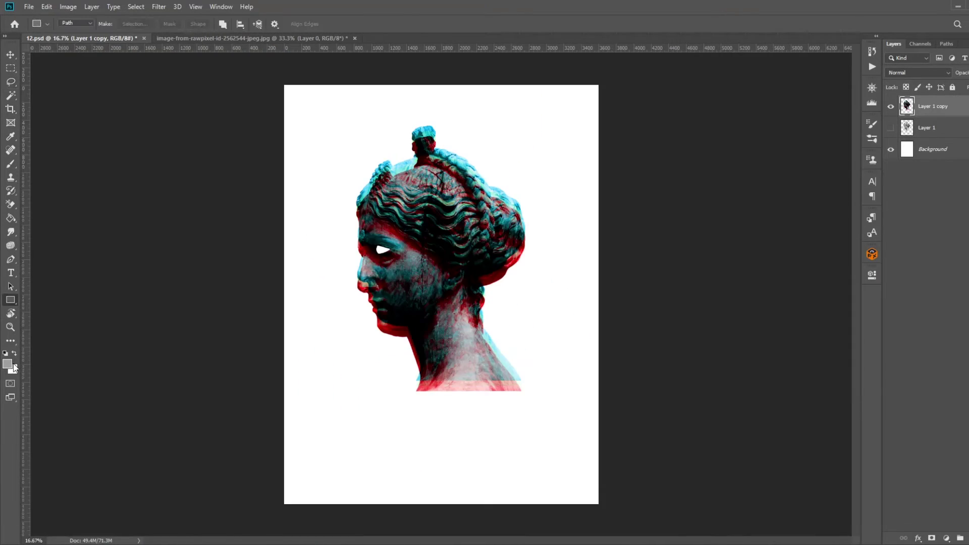
# Step: Draw a tall rectangle path behind the statue's face and stroke it light blue
pyautogui.moveTo(332, 137); pyautogui.dragTo(456, 425)
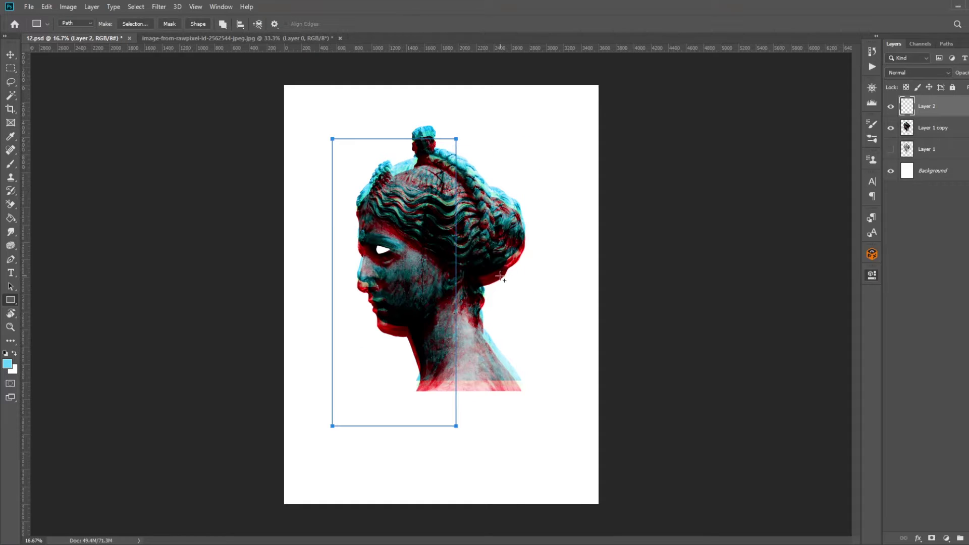
pyautogui.press('b')
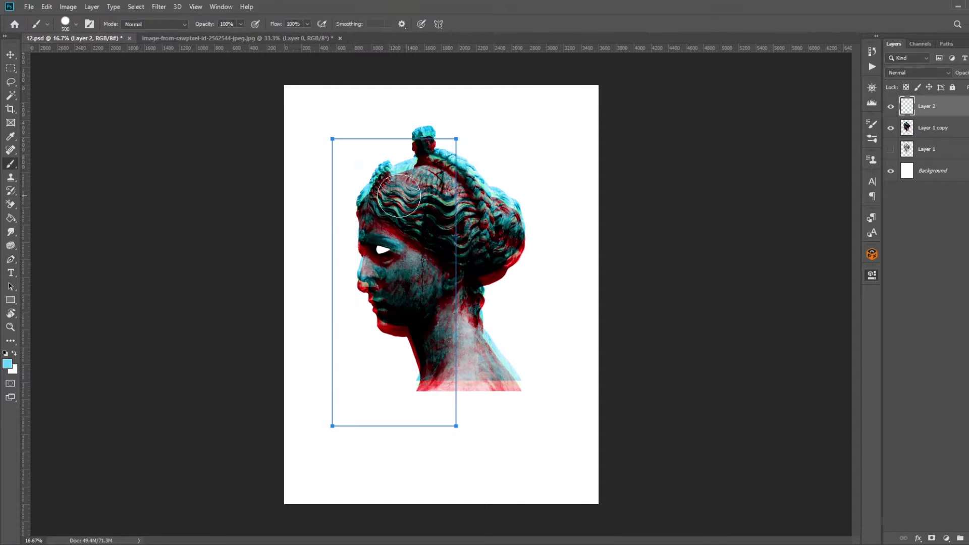
pyautogui.press('p')
pyautogui.press('Return')
pyautogui.moveTo(927, 106); pyautogui.dragTo(946, 141)
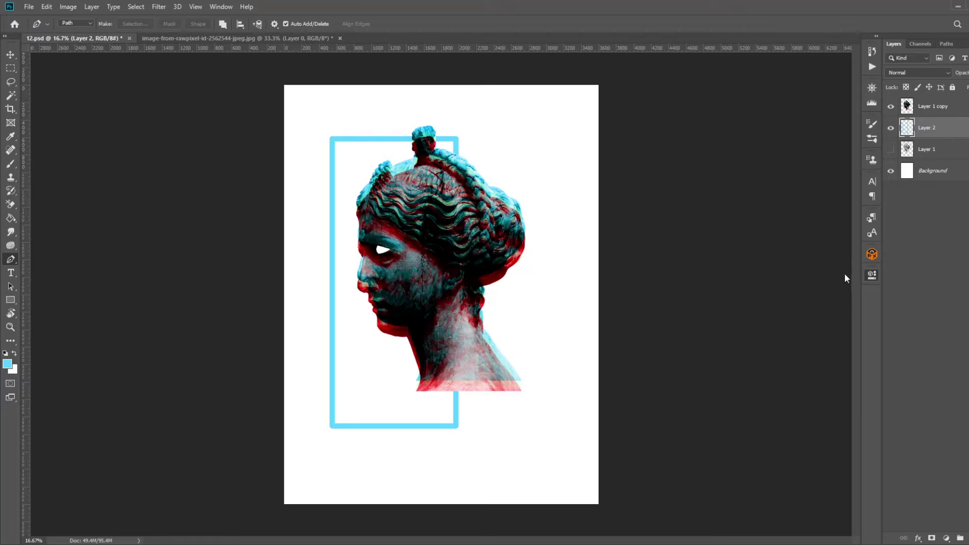
pyautogui.hotkey('ctrl', 'z')
pyautogui.hotkey('ctrl', 'z')
# Step: Re-stroke the rectangle frame in light blue and move its layer below the statue
pyautogui.press('b')
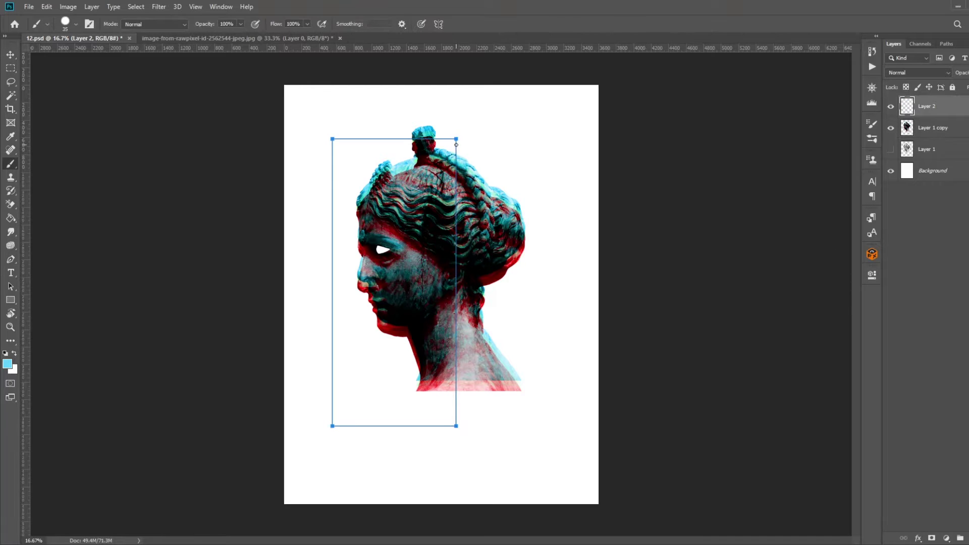
pyautogui.press('p')
pyautogui.press('Return')
pyautogui.moveTo(927, 106); pyautogui.dragTo(927, 133)
pyautogui.press('i')
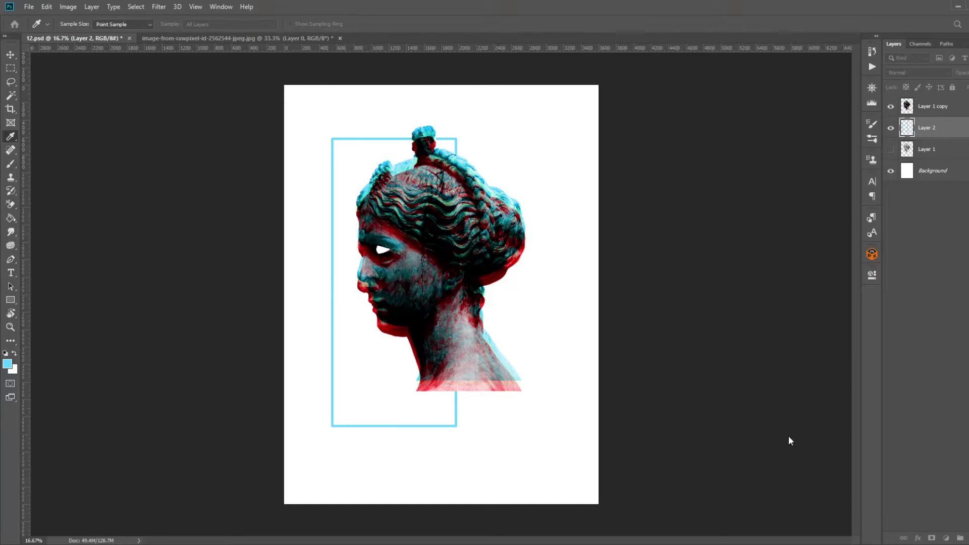
pyautogui.press('v')
# Step: Duplicate the frame twice, offset the copies down and right, and turn the middle frame red
pyautogui.hotkey('ctrl', 'j')
pyautogui.moveTo(451, 217)
pyautogui.mouseDown()
pyautogui.moveTo(487, 257)
pyautogui.moveTo(486, 246)
pyautogui.mouseUp()
pyautogui.hotkey('ctrl', 'j')
pyautogui.click(928, 150)
pyautogui.press('i')
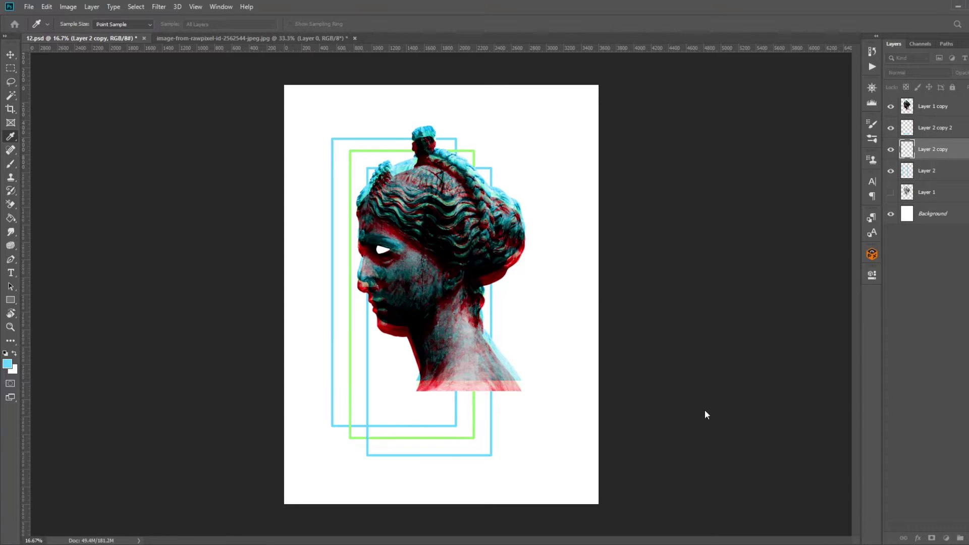
pyautogui.moveTo(664, 387)
pyautogui.mouseDown()
pyautogui.moveTo(741, 378)
pyautogui.moveTo(635, 399)
pyautogui.mouseUp()
pyautogui.press('v')
# Step: Recolour the outermost frame and make the original frame cyan
pyautogui.click(891, 128)
pyautogui.click(929, 128)
pyautogui.press('i')
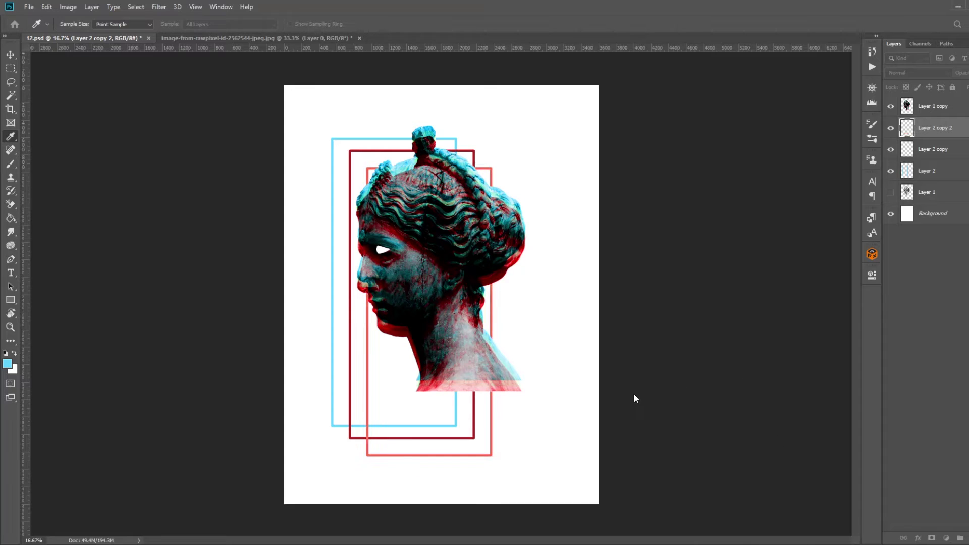
pyautogui.hotkey('alt', '[')
pyautogui.hotkey('alt', '[')
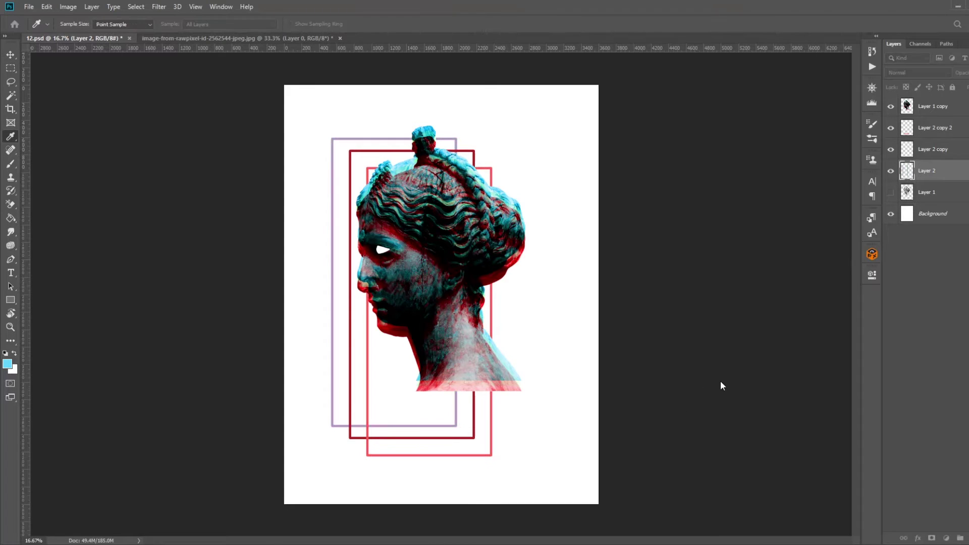
pyautogui.hotkey('shift', 'alt', 'BackSpace')
# Step: Draw a wide rectangle shape on the poster, then remove it
pyautogui.press('v')
pyautogui.press('u')
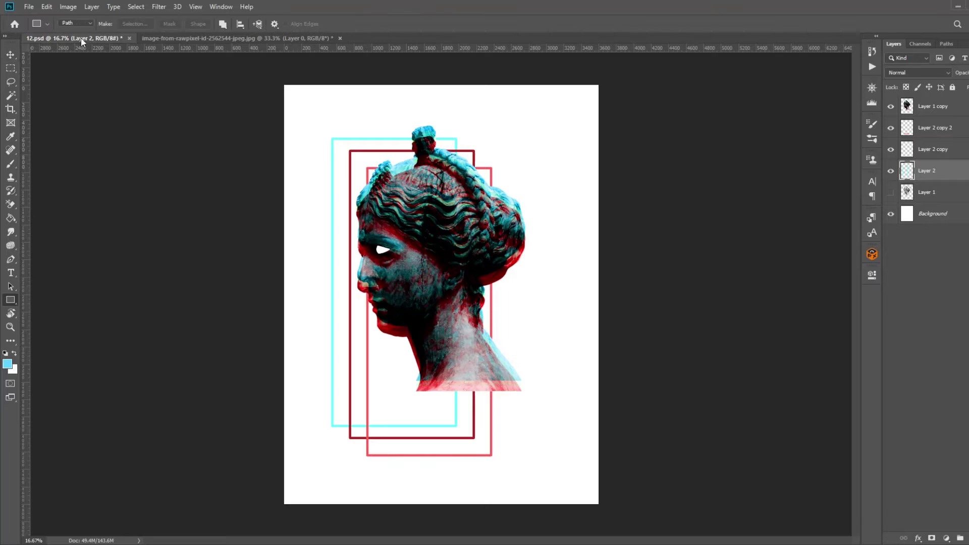
pyautogui.moveTo(500, 292)
pyautogui.mouseDown()
pyautogui.moveTo(510, 300)
pyautogui.moveTo(500, 301)
pyautogui.mouseUp()
pyautogui.press('Delete')
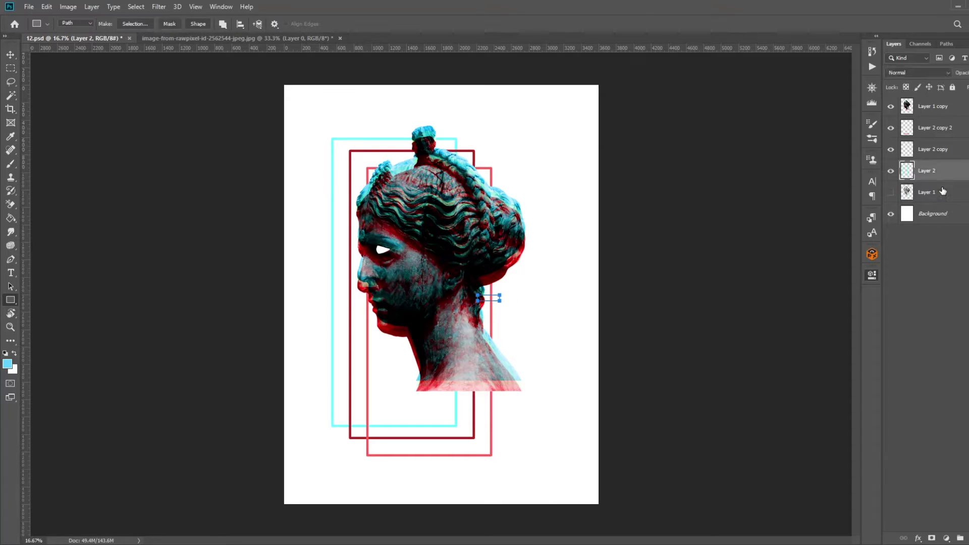
# Step: Duplicate the small cyan bar, place it below the original beside the neck, and move it to the top
pyautogui.hotkey('ctrl', 'j')
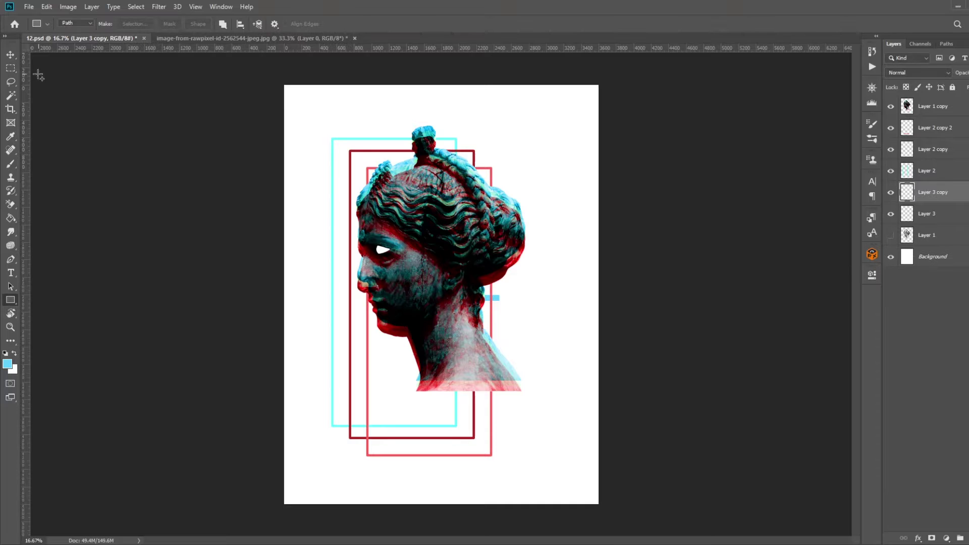
pyautogui.press('v')
pyautogui.moveTo(504, 303); pyautogui.dragTo(504, 317)
pyautogui.moveTo(965, 183); pyautogui.dragTo(962, 101)
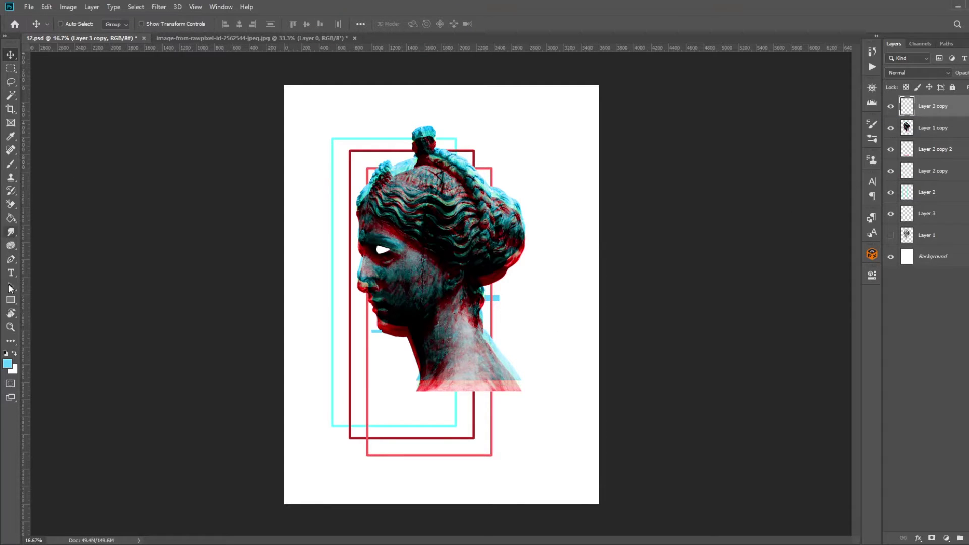
# Step: Draw a thin vertical tick near the top frames on a new layer
pyautogui.click(10, 300)
pyautogui.moveTo(367, 128); pyautogui.dragTo(369, 158)
pyautogui.hotkey('ctrl', 'shift', 'alt', 'n')
pyautogui.press('p')
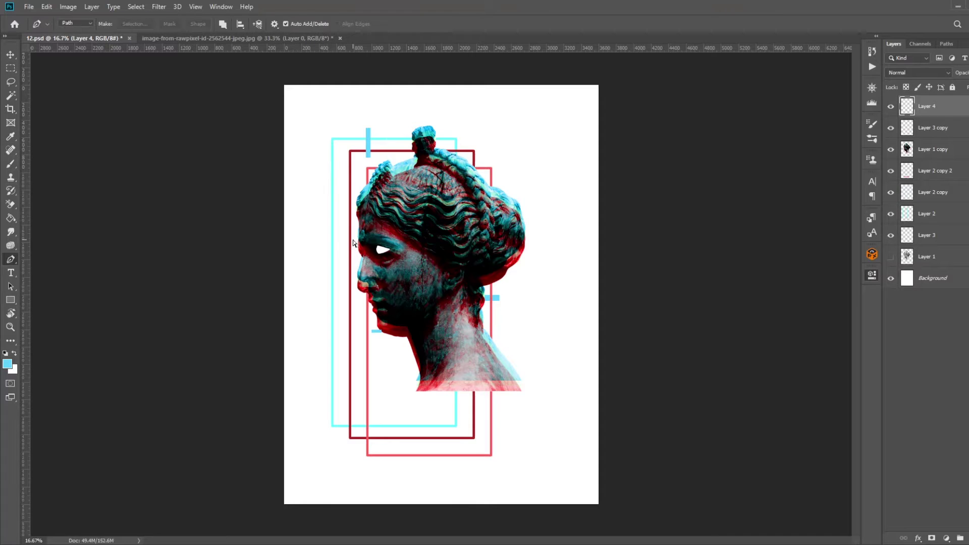
pyautogui.press('i')
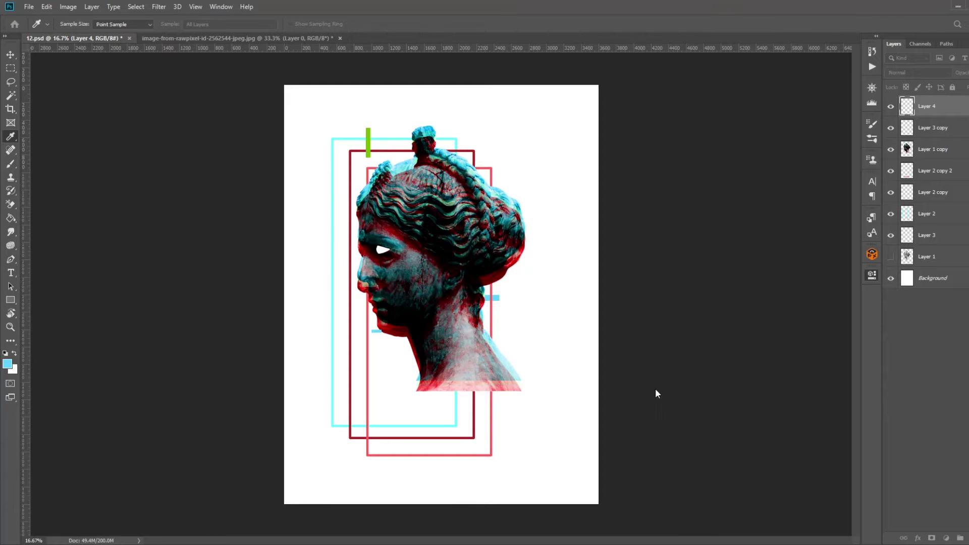
pyautogui.press('p')
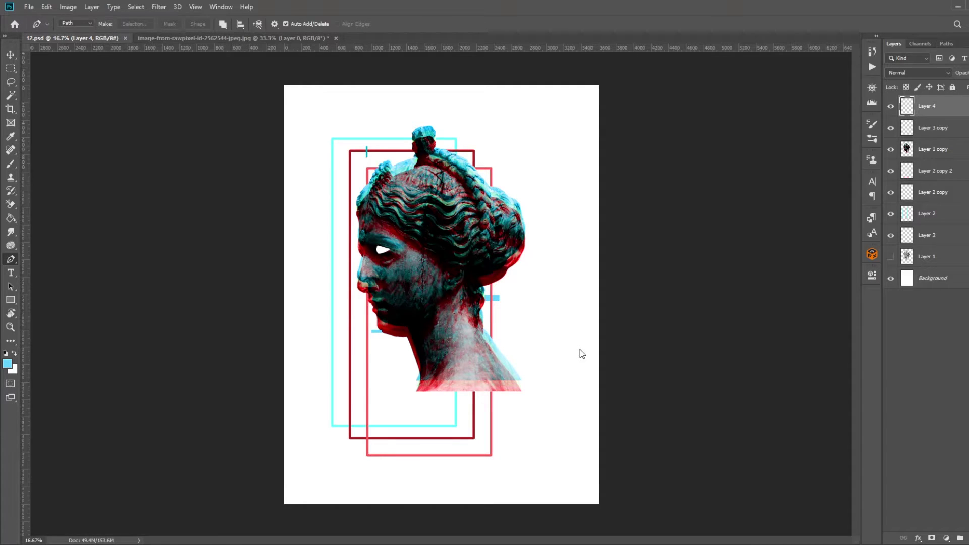
pyautogui.hotkey('ctrl', 'v')
pyautogui.press('Escape')
# Step: Paste the halftone pattern and hide Layers 2–4 to isolate it, sampling white as foreground
pyautogui.hotkey('ctrl', 'v')
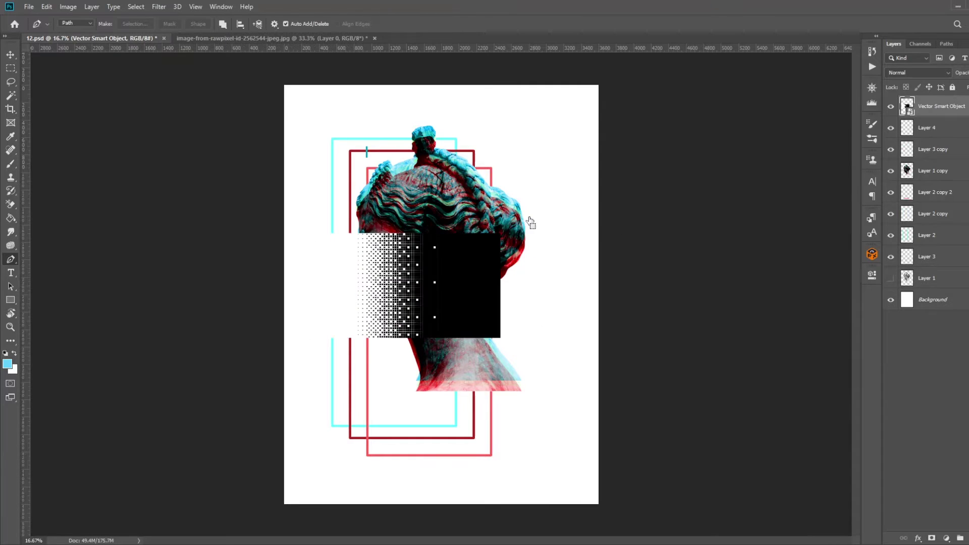
pyautogui.press('Return')
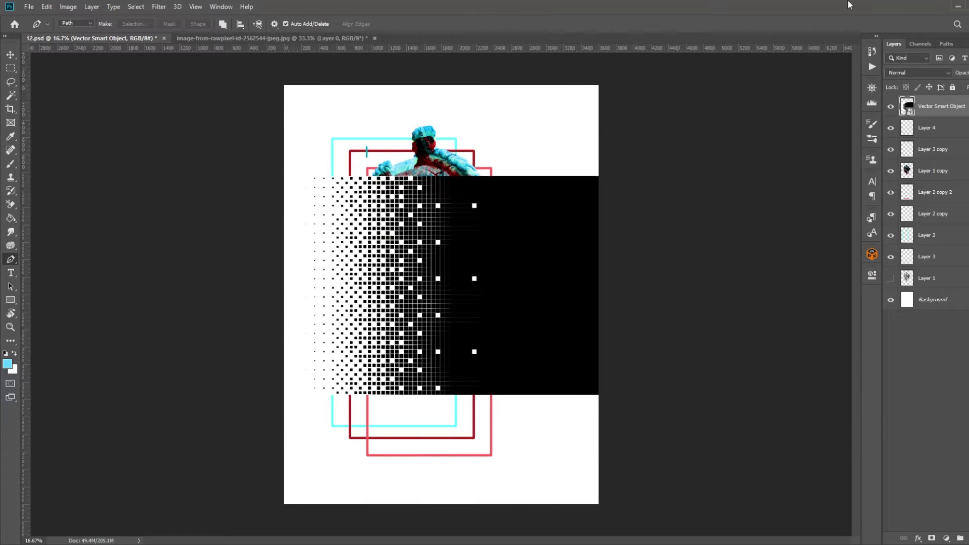
pyautogui.click(927, 128)
pyautogui.moveTo(891, 127); pyautogui.dragTo(894, 262)
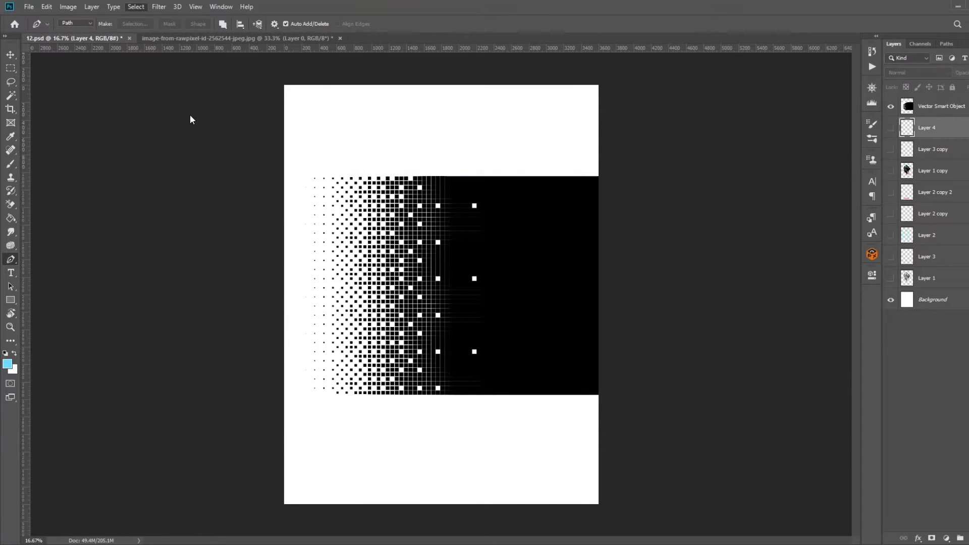
pyautogui.press('w')
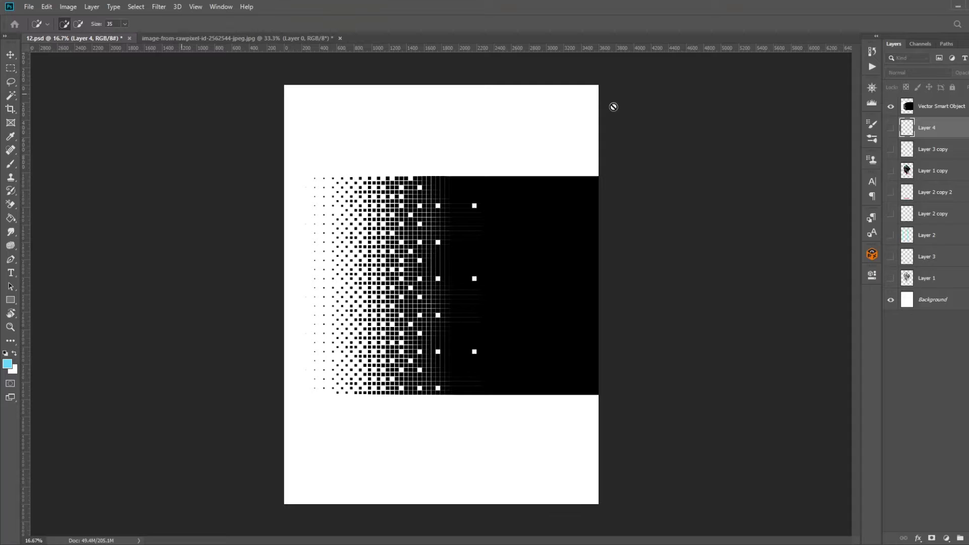
pyautogui.press('i')
pyautogui.click(414, 294)
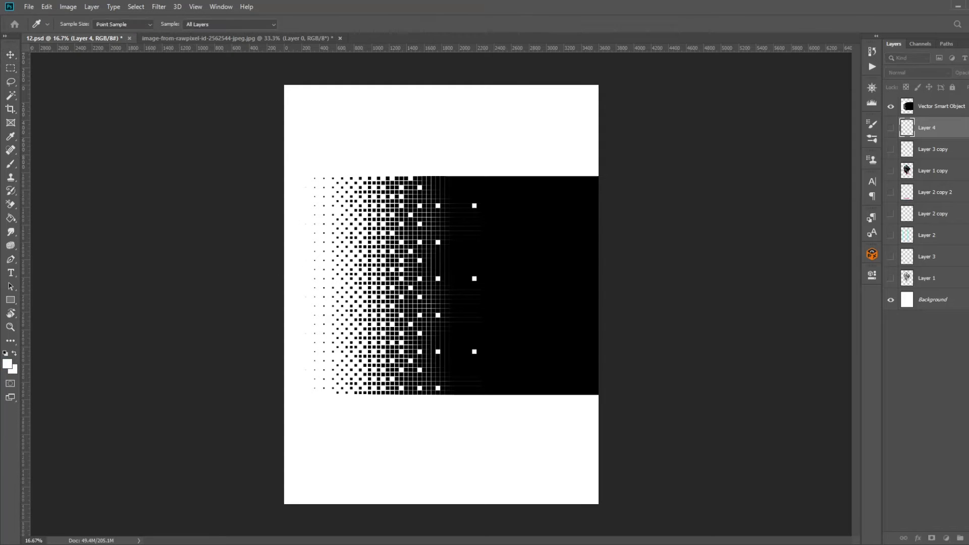
pyautogui.press('l')
# Step: Show the statue and frames again, then flip and resize the halftone pattern
pyautogui.click(897, 116)
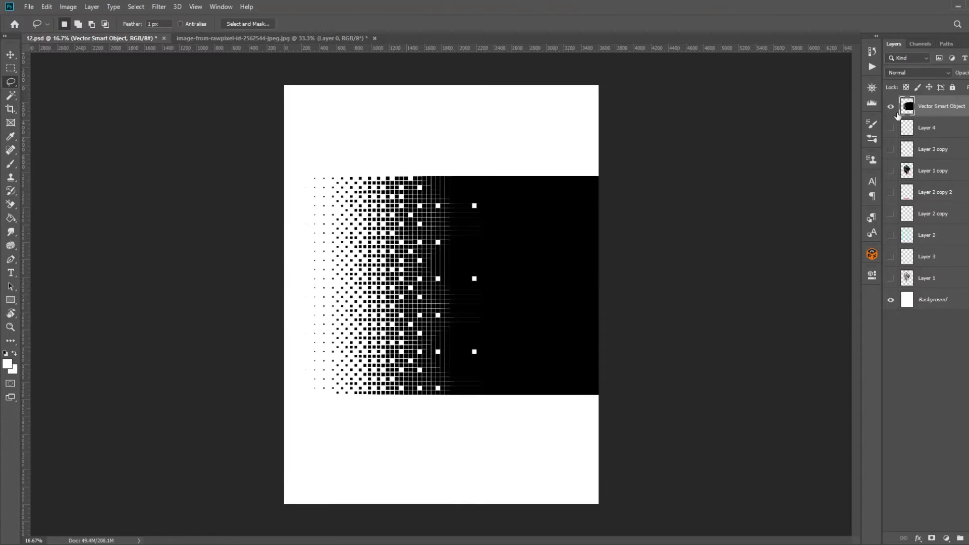
pyautogui.moveTo(892, 106); pyautogui.dragTo(892, 257)
pyautogui.click(891, 106)
pyautogui.hotkey('ctrl', 't')
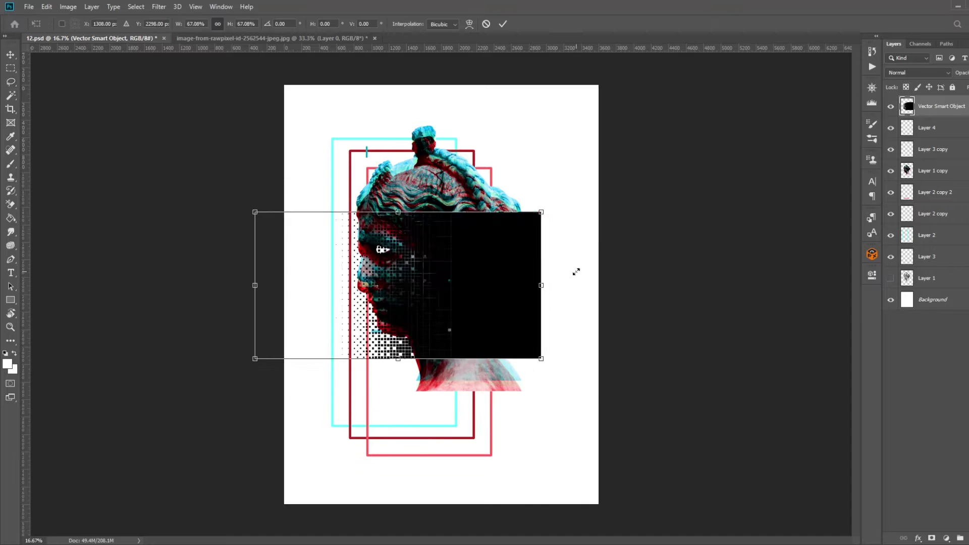
pyautogui.moveTo(435, 320); pyautogui.dragTo(384, 283)
pyautogui.press('Return')
# Step: Move the halftone below Layer 3 behind the statue and add a second copy lower down
pyautogui.press('w')
pyautogui.click(555, 272)
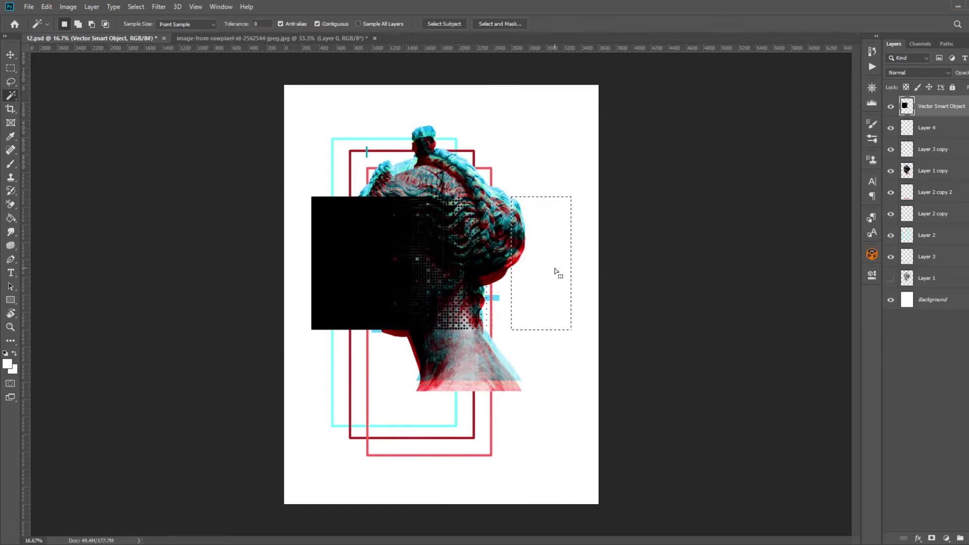
pyautogui.hotkey('ctrl', 'd')
pyautogui.press('v')
pyautogui.hotkey('ctrl', '[')
pyautogui.hotkey('ctrl', '[')
pyautogui.hotkey('ctrl', '[')
pyautogui.moveTo(462, 301); pyautogui.dragTo(517, 271)
pyautogui.hotkey('ctrl', 'j')
pyautogui.moveTo(520, 232); pyautogui.dragTo(519, 365)
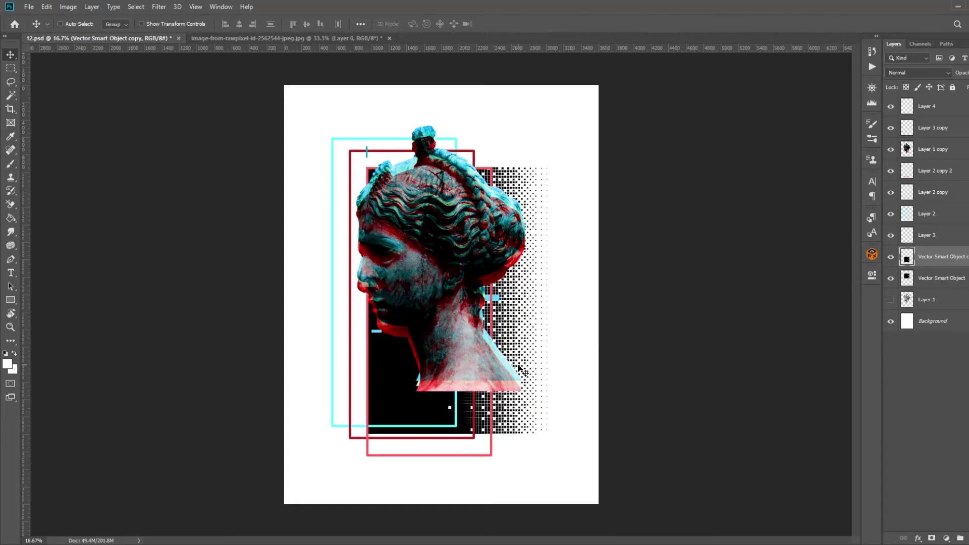
# Step: Recolour the lower halftone copy dark teal and squash it to a shorter height
pyautogui.press('i')
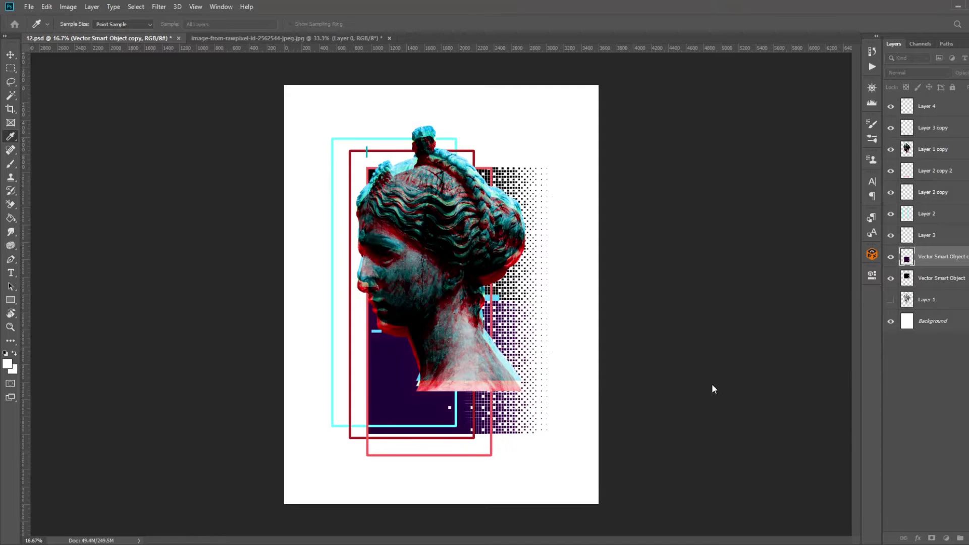
pyautogui.hotkey('ctrl', 't')
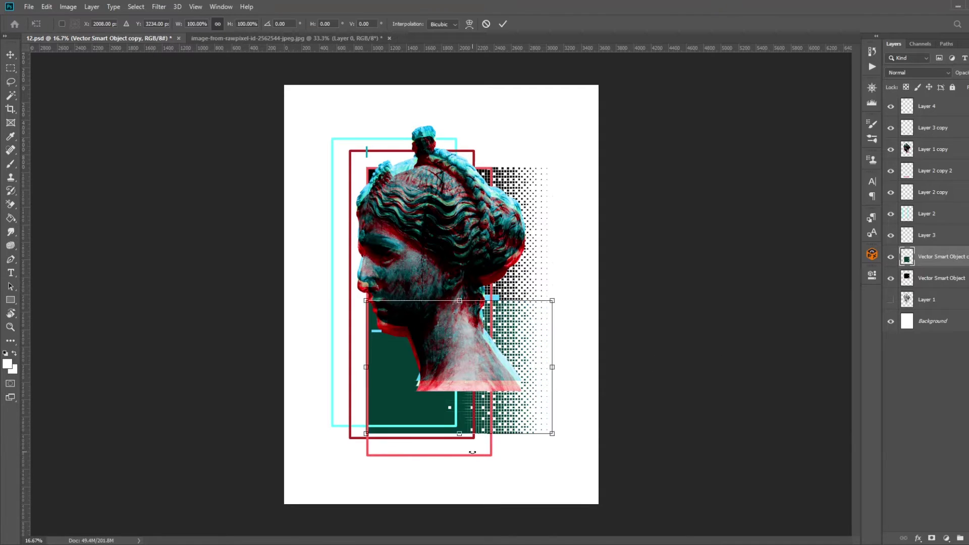
pyautogui.moveTo(460, 434); pyautogui.dragTo(460, 391)
pyautogui.press('Return')
# Step: Merge the original Vector Smart Object halftone into its copy
pyautogui.hotkey('alt', '[')
pyautogui.press('i')
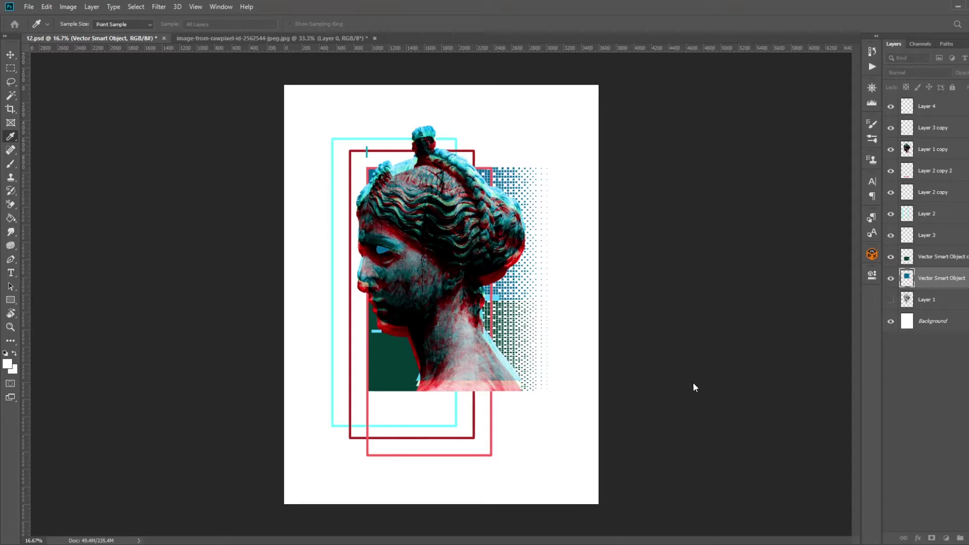
pyautogui.keyDown('ctrl'); pyautogui.click(939, 257); pyautogui.keyUp('ctrl')
pyautogui.hotkey('ctrl', 'e')
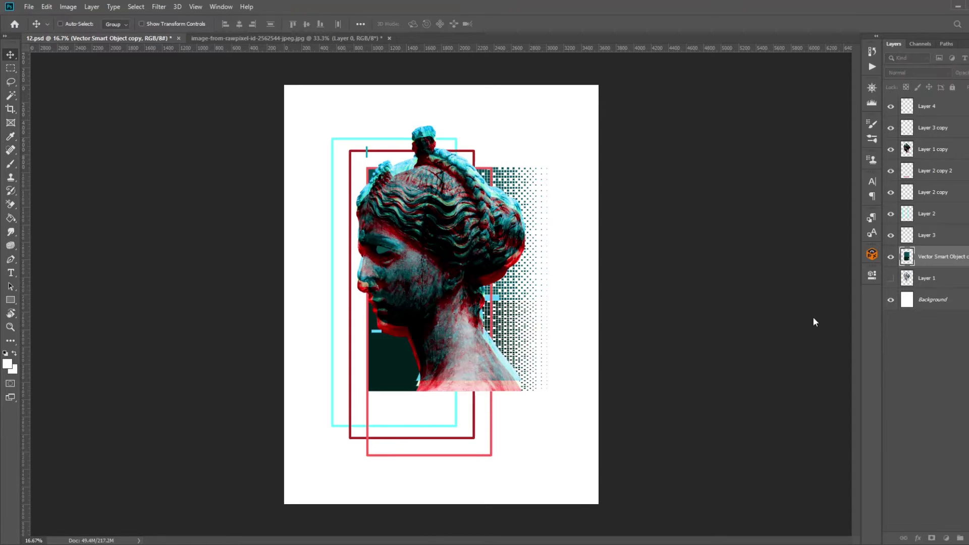
# Step: Erase the halftone with a large splatter eraser near the eye, bust and head, leaving faint dots
pyautogui.press('e')
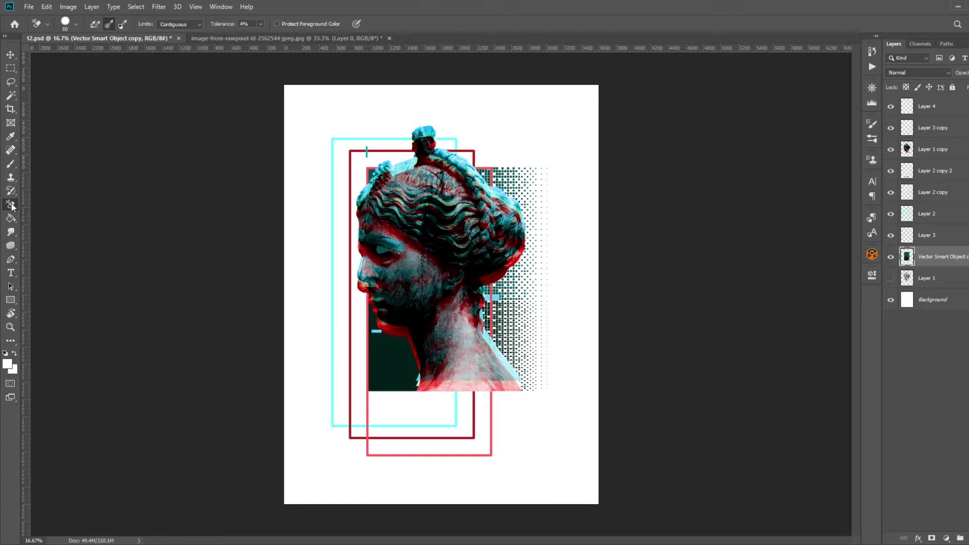
pyautogui.hotkey('shift', 'e')
pyautogui.hotkey('shift', 'e')
pyautogui.press('.')
pyautogui.click(384, 253)
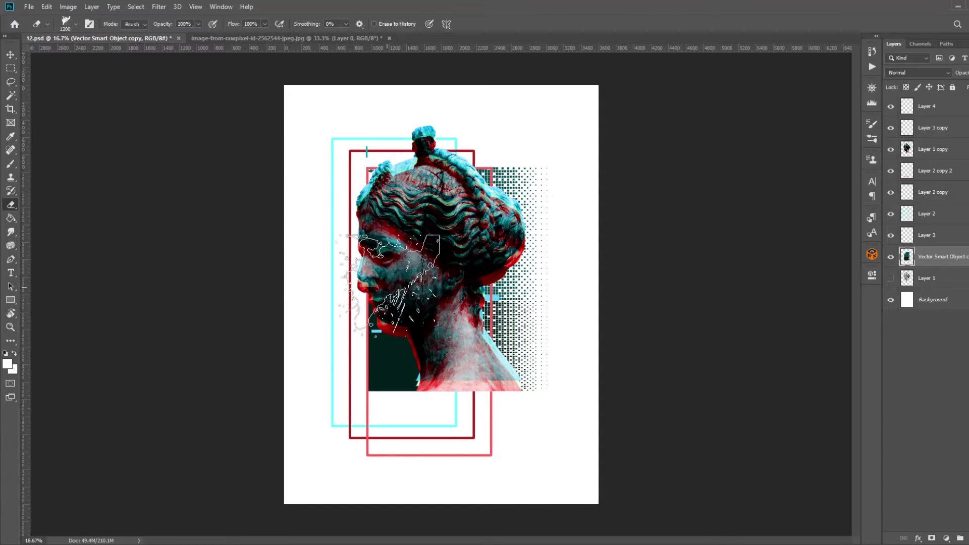
pyautogui.click(419, 384)
pyautogui.press('r')
pyautogui.moveTo(627, 259); pyautogui.dragTo(260, 130)
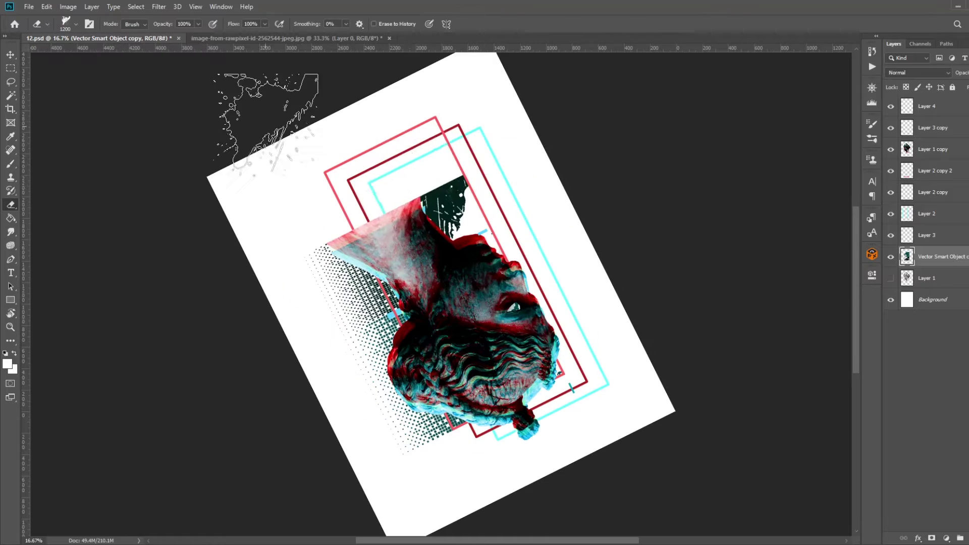
pyautogui.moveTo(504, 173); pyautogui.dragTo(333, 376)
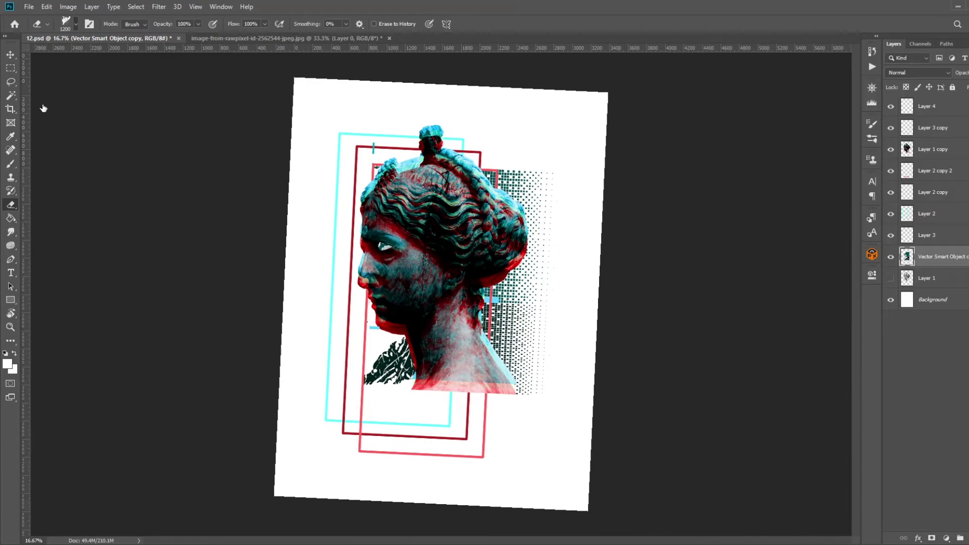
pyautogui.moveTo(401, 405); pyautogui.dragTo(586, 214)
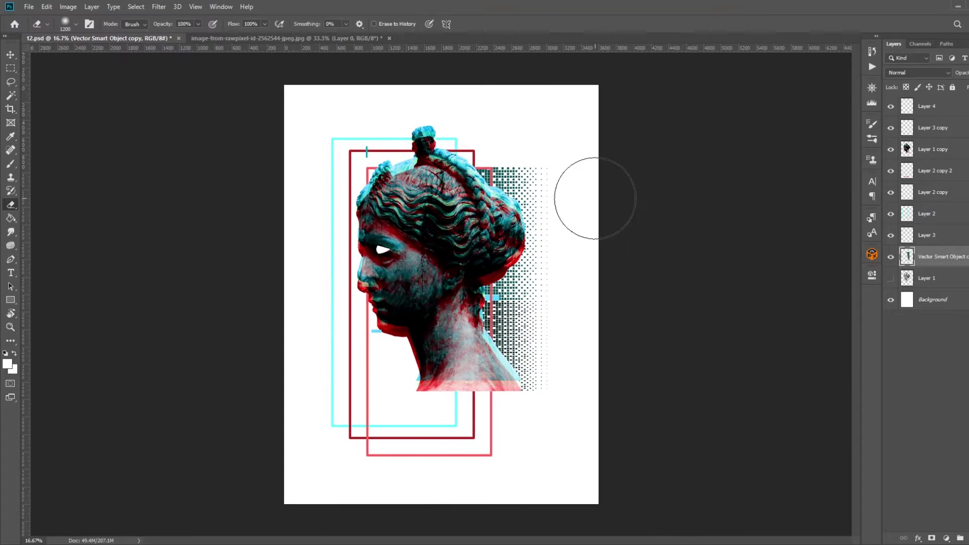
pyautogui.click(11, 55)
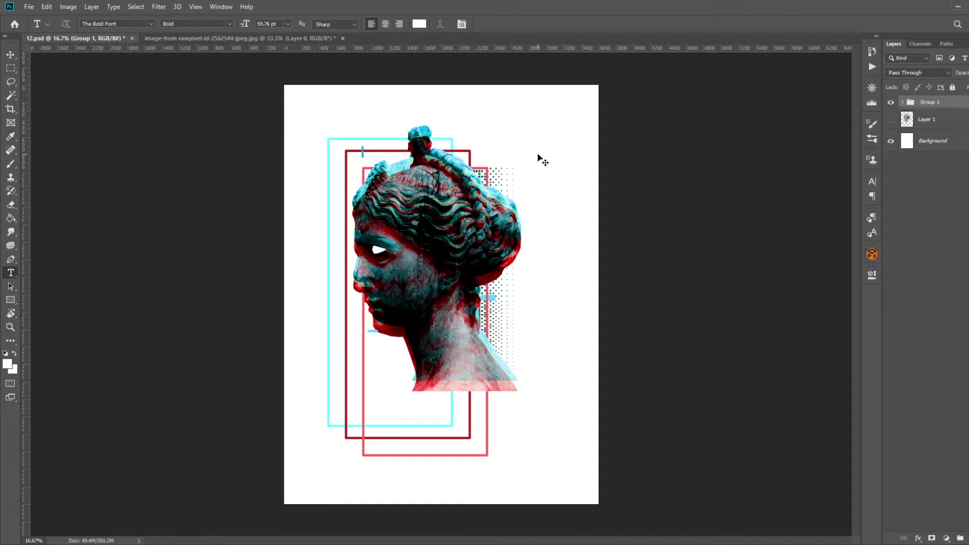
# Step: Add DUFE text right of the head, scale it up and move it over the head
pyautogui.click(523, 185)
pyautogui.write('DUFE')
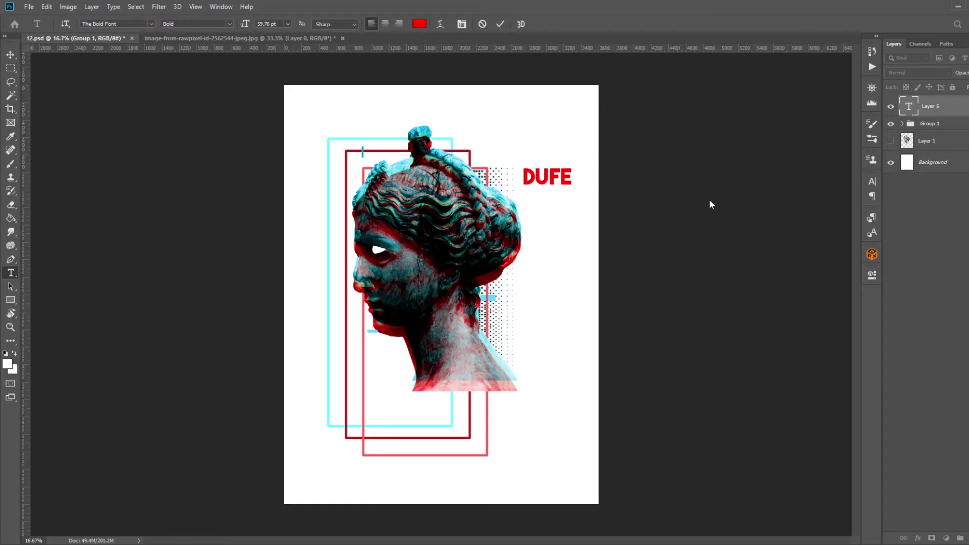
pyautogui.hotkey('ctrl', 'a')
pyautogui.hotkey('ctrl', 'Return')
pyautogui.hotkey('ctrl', 't')
pyautogui.moveTo(574, 165); pyautogui.dragTo(835, 52)
pyautogui.press('Return')
pyautogui.moveTo(656, 126); pyautogui.dragTo(525, 245)
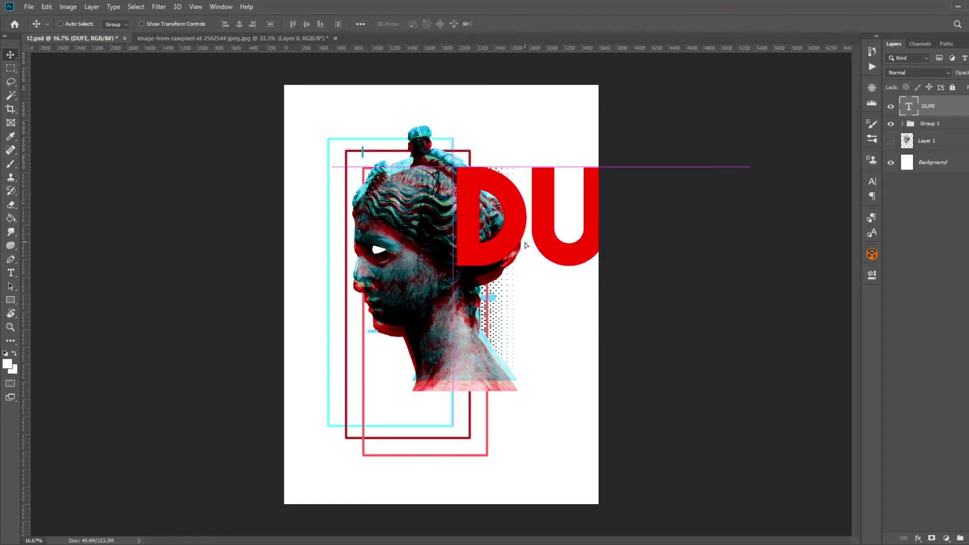
# Step: Rotate DUFE vertical, move it to the poster's right edge, and send it behind the statue
pyautogui.hotkey('ctrl', 't')
pyautogui.moveTo(631, 283); pyautogui.dragTo(644, 188)
pyautogui.press('Return')
pyautogui.moveTo(454, 293)
pyautogui.mouseDown()
pyautogui.moveTo(543, 294)
pyautogui.moveTo(561, 273)
pyautogui.mouseUp()
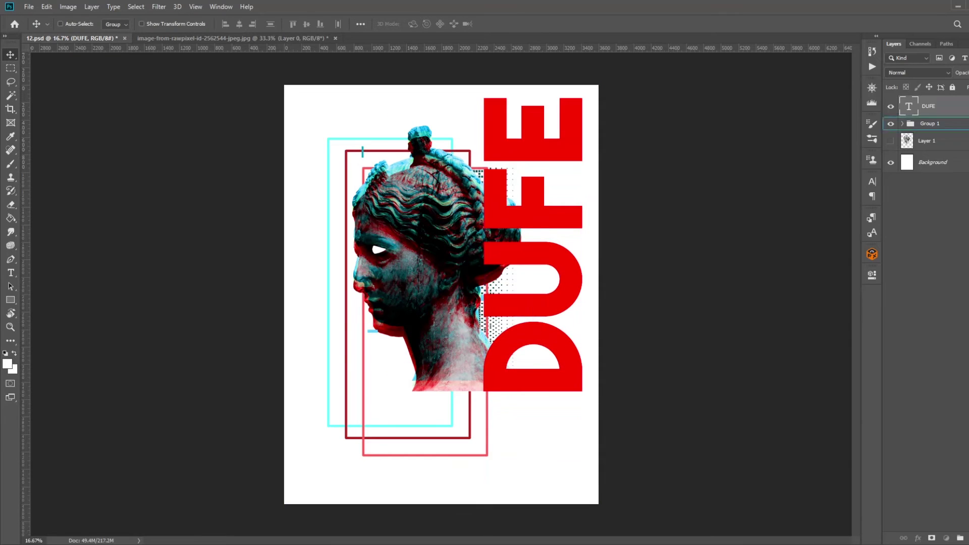
pyautogui.hotkey('ctrl', '[')
pyautogui.hotkey('ctrl', '[')
# Step: Duplicate DUFE, rotate the copy horizontal and place it low on the poster
pyautogui.hotkey('ctrl', 'j')
pyautogui.hotkey('ctrl', 't')
pyautogui.moveTo(616, 400); pyautogui.dragTo(566, 455)
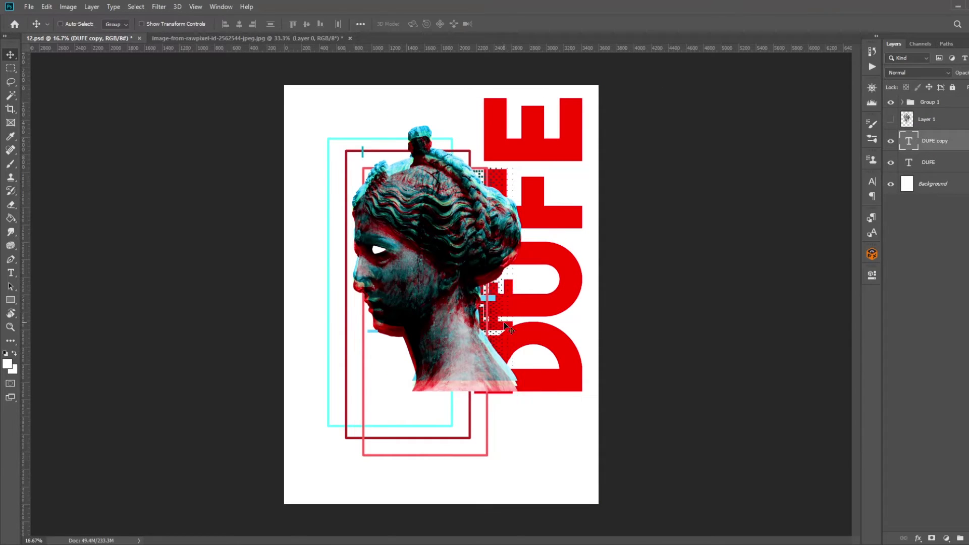
pyautogui.moveTo(543, 406)
pyautogui.mouseDown()
pyautogui.moveTo(507, 413)
pyautogui.moveTo(545, 434)
pyautogui.moveTo(563, 431)
pyautogui.mouseUp()
pyautogui.press('Return')
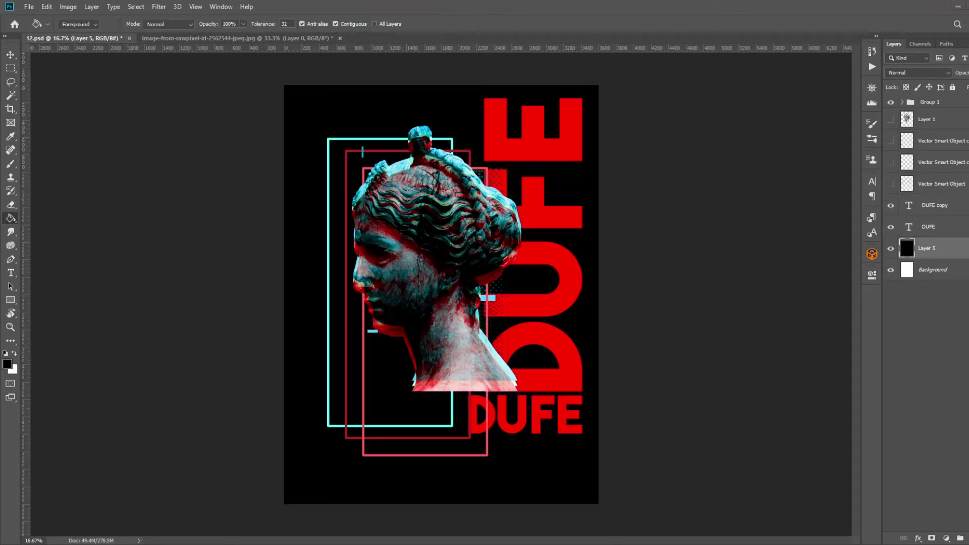
# Step: Hide two of the glitch-line layers and start transforming the remaining one
pyautogui.click(891, 142)
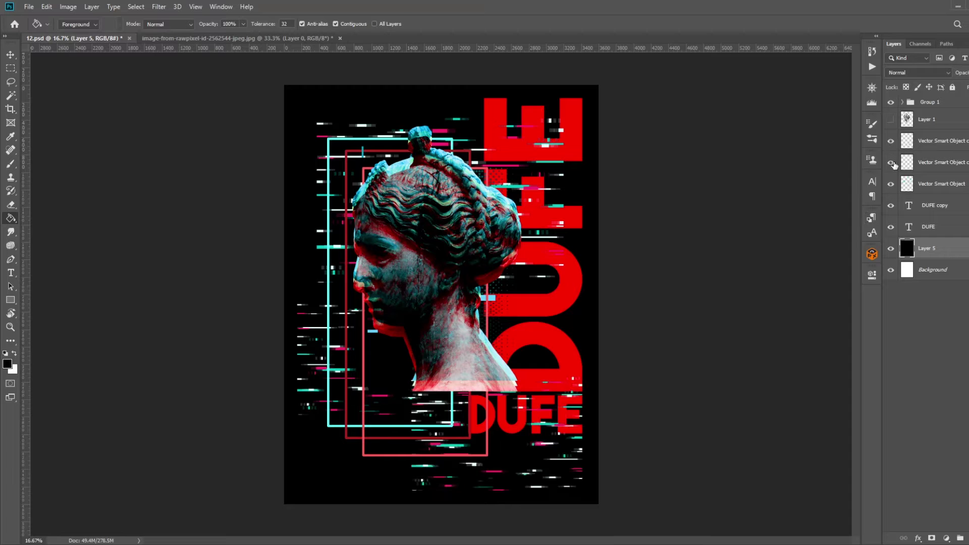
pyautogui.click(891, 162)
pyautogui.click(941, 184)
pyautogui.hotkey('ctrl', 't')
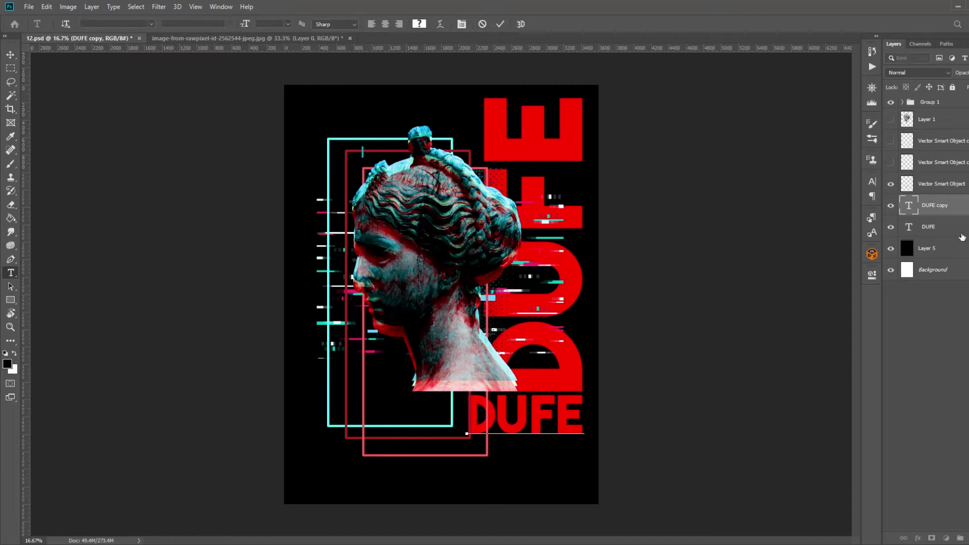
# Step: Recolour the horizontal DUFE copy text cyan and rasterize the vertical DUFE type layer
pyautogui.doubleClick(909, 206)
pyautogui.click(419, 24)
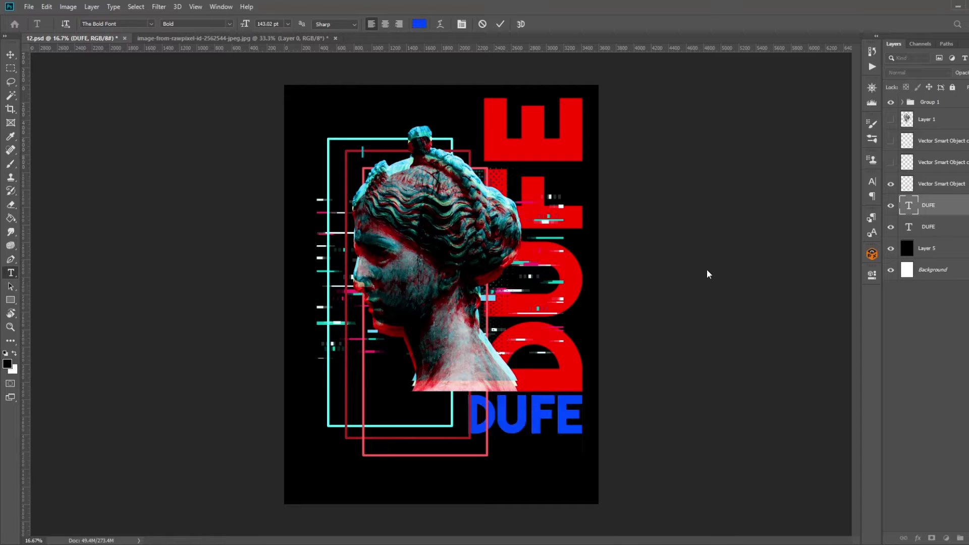
pyautogui.click(938, 231)
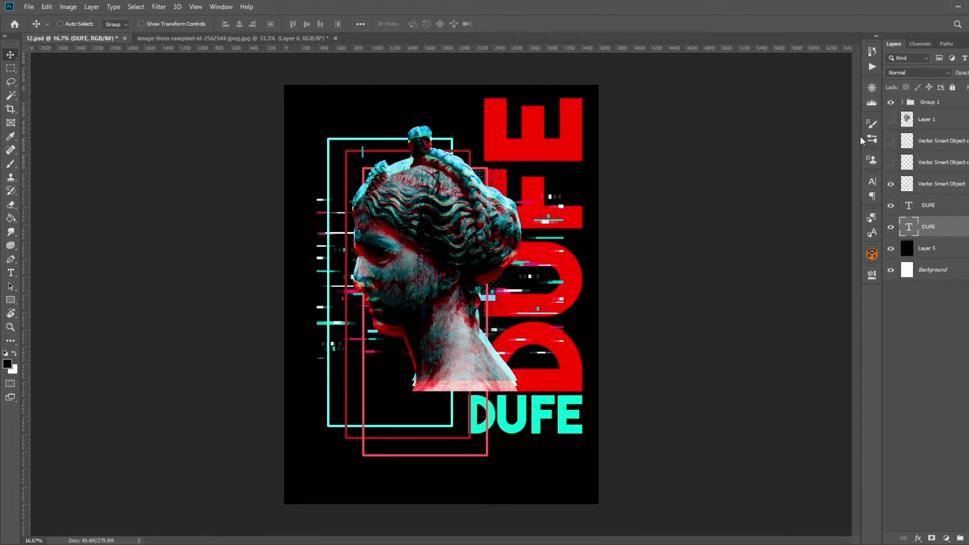
pyautogui.hotkey('ctrl', 'e')
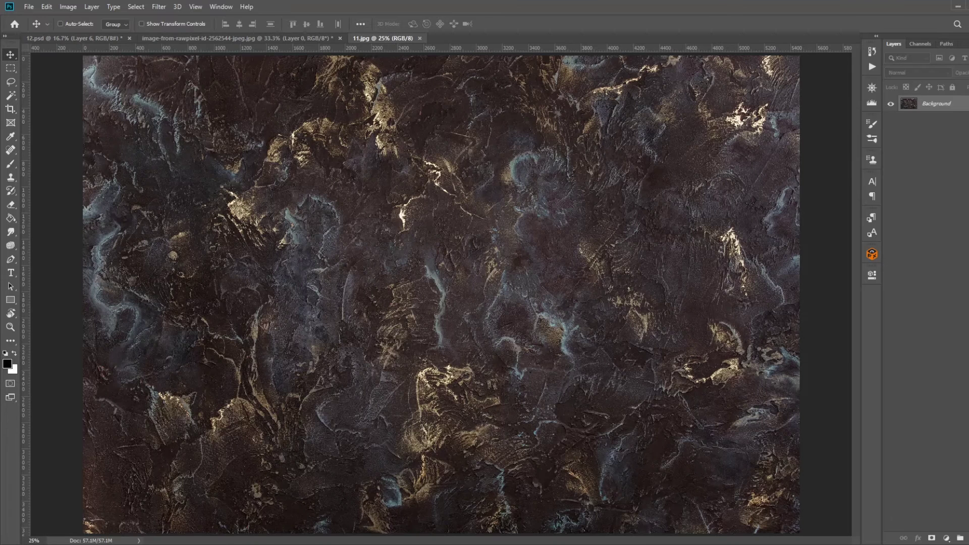
# Step: Place the 11.jpg marble texture and trim it to the vertical DUFE letter shapes
pyautogui.moveTo(439, 293); pyautogui.dragTo(465, 292)
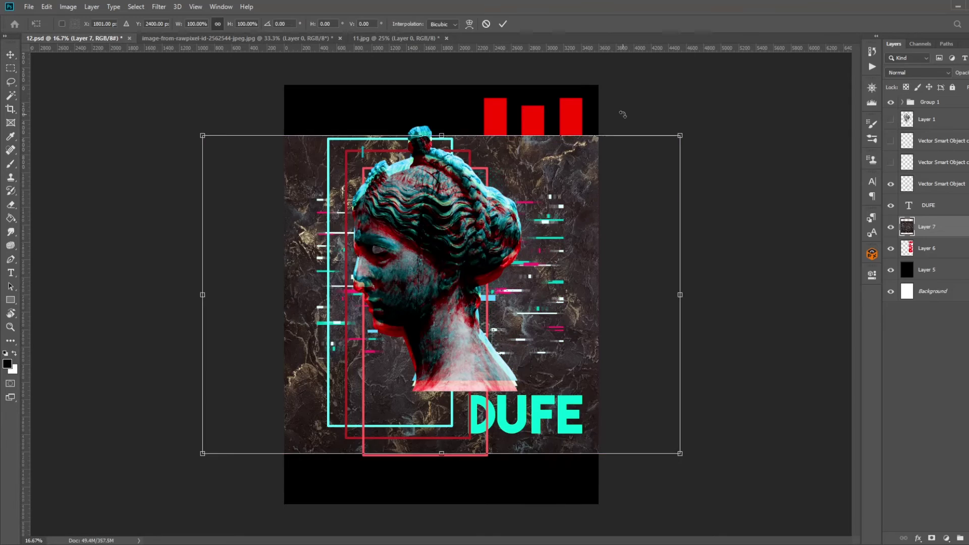
pyautogui.keyDown('ctrl'); pyautogui.click(907, 248); pyautogui.keyUp('ctrl')
pyautogui.press('l')
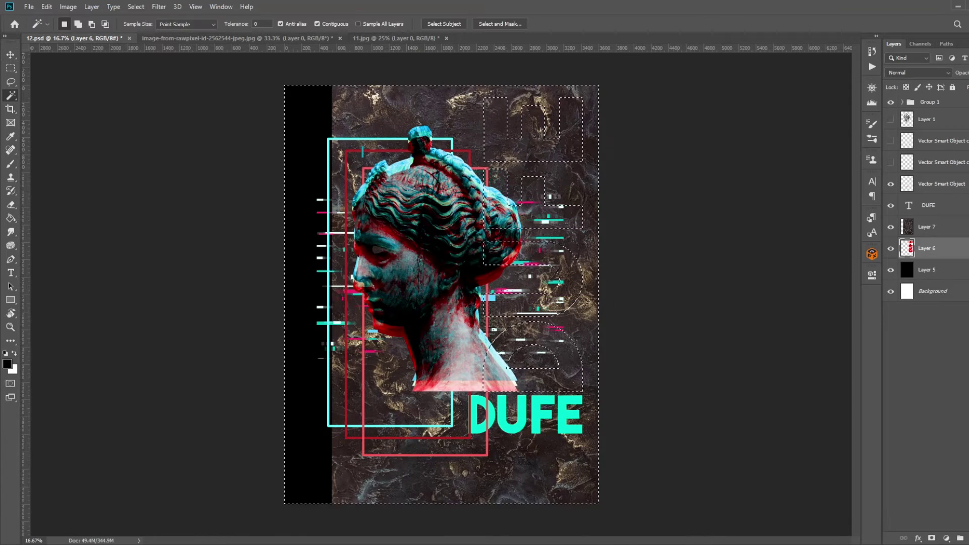
pyautogui.hotkey('ctrl', 'shift', 'i')
pyautogui.press('Delete')
# Step: Tidy the DUFE layers and tint the marble letters toward gold with Hue/Saturation
pyautogui.press('i')
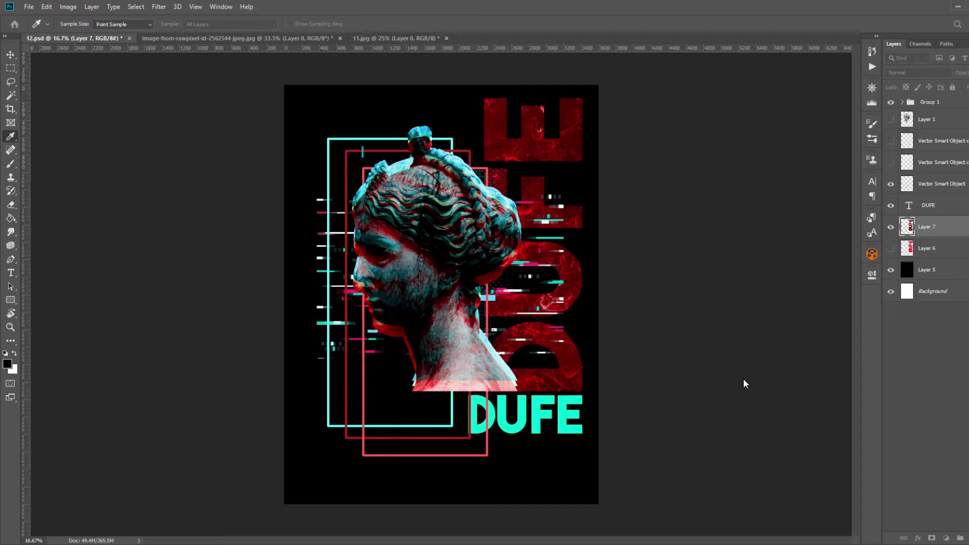
pyautogui.press('l')
pyautogui.click(891, 226)
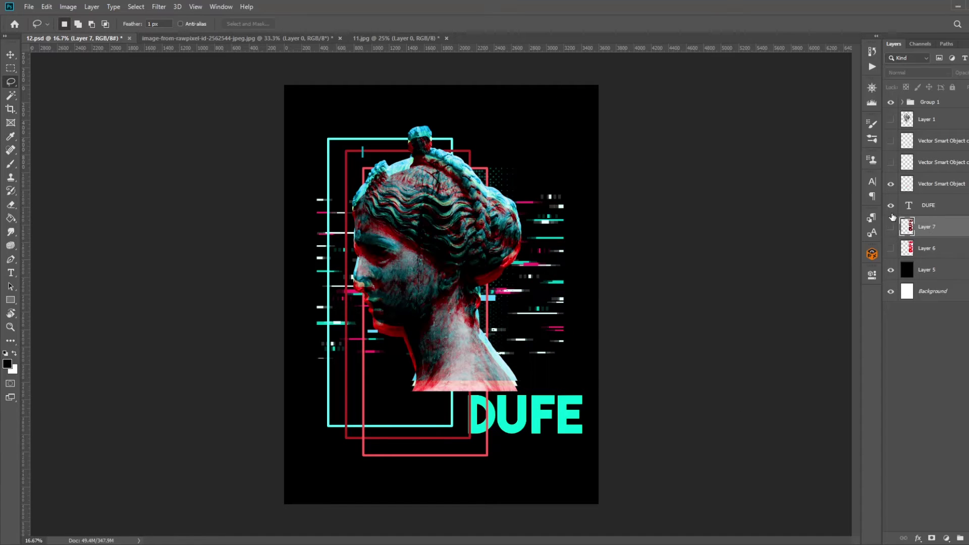
pyautogui.click(907, 248)
pyautogui.press('Delete')
pyautogui.click(892, 227)
pyautogui.click(949, 205)
pyautogui.hotkey('ctrl', 'j')
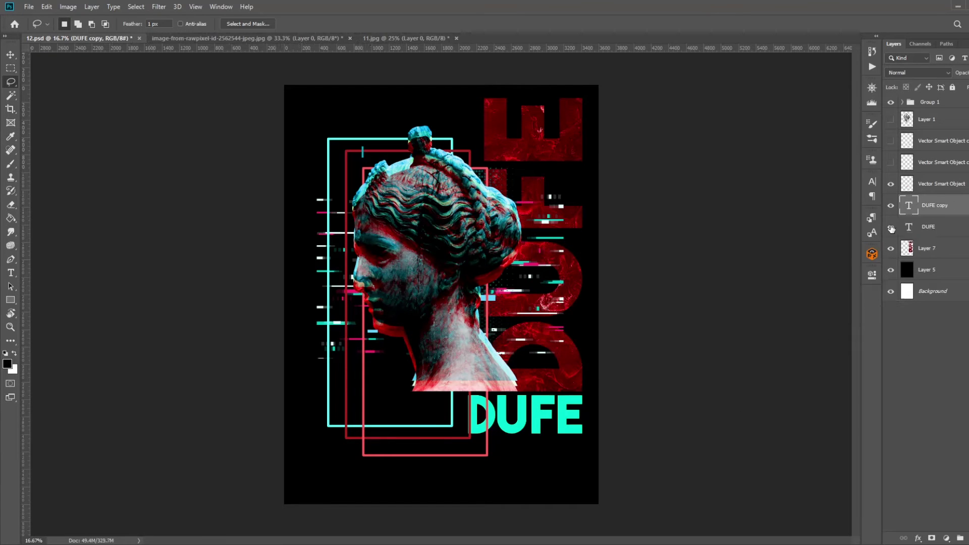
pyautogui.press('Delete')
pyautogui.press('i')
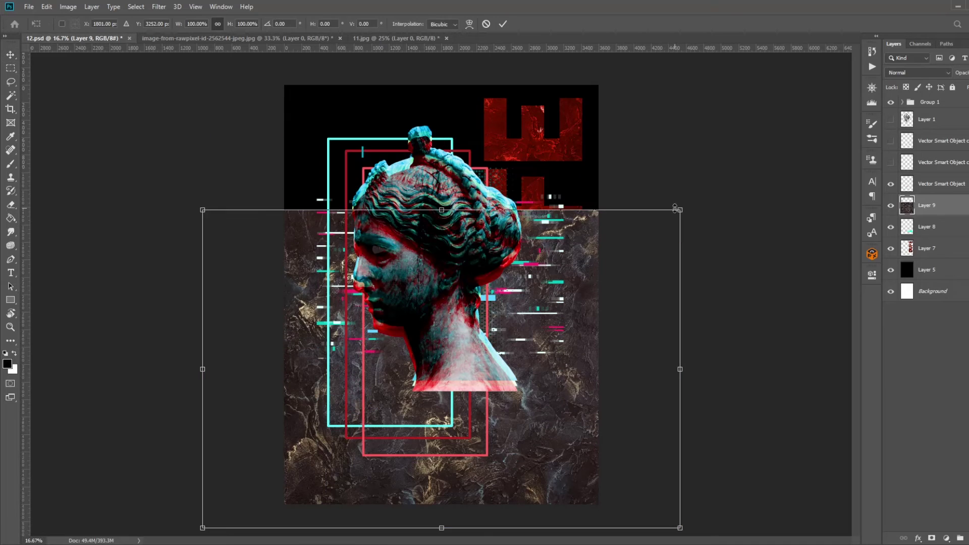
# Step: Commit the second marble layer, trim it to the horizontal DUFE letters, and add a new layer above the background
pyautogui.press('Return')
pyautogui.keyDown('ctrl'); pyautogui.click(907, 248); pyautogui.keyUp('ctrl')
pyautogui.press('w')
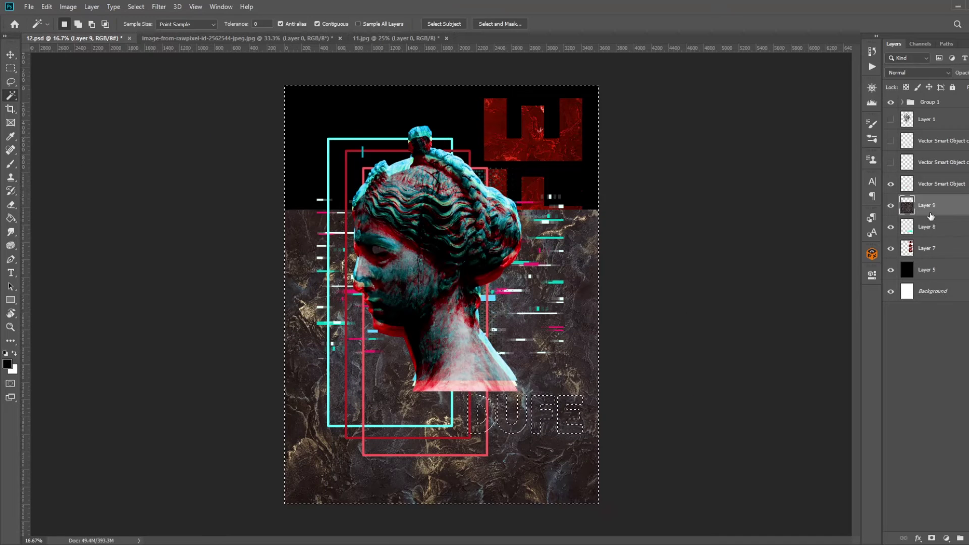
pyautogui.click(892, 272)
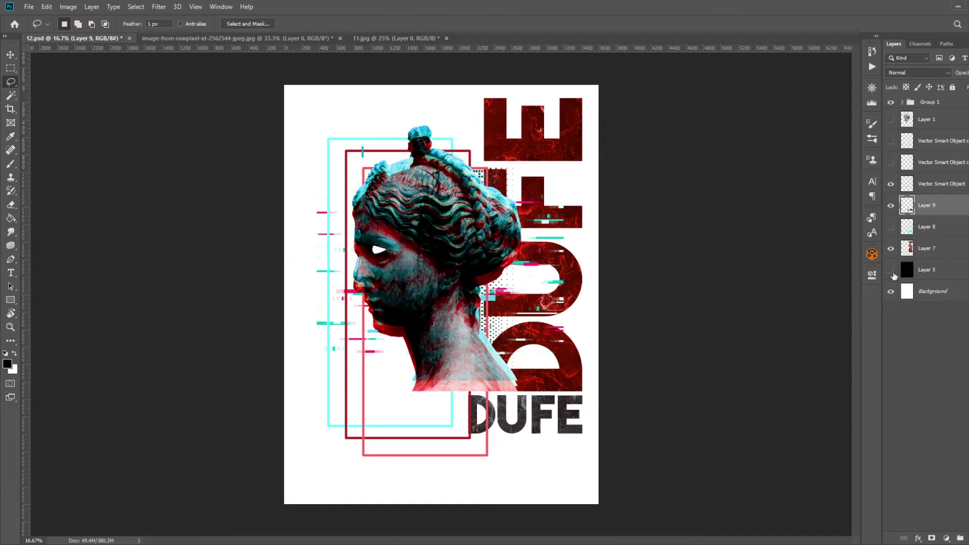
pyautogui.click(892, 272)
pyautogui.click(929, 270)
pyautogui.hotkey('ctrl', 'shift', 'alt', 'n')
# Step: Paint a cyan glow over the statue's eye with a larger, lower-opacity brush
pyautogui.press('b')
pyautogui.keyDown('alt'); pyautogui.click(391, 138); pyautogui.keyUp('alt')
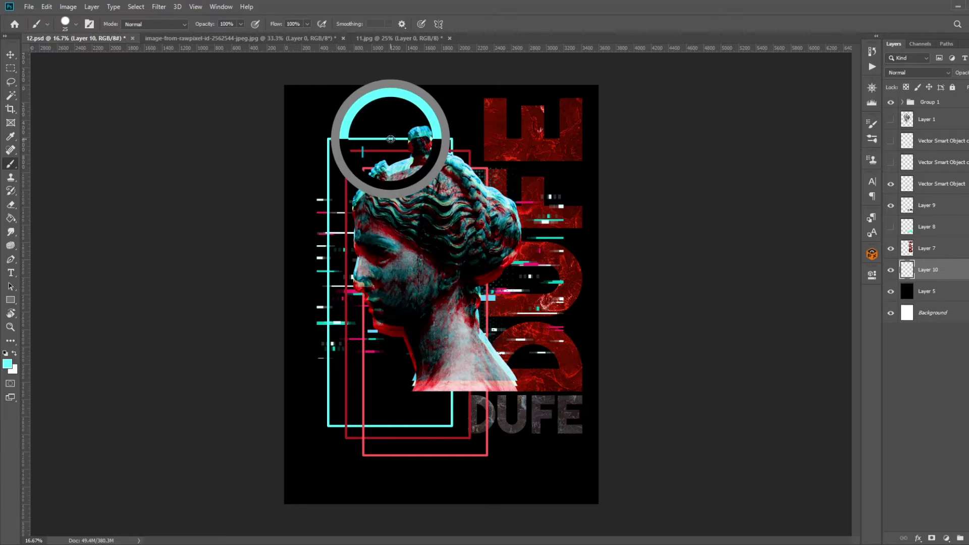
pyautogui.click(380, 249)
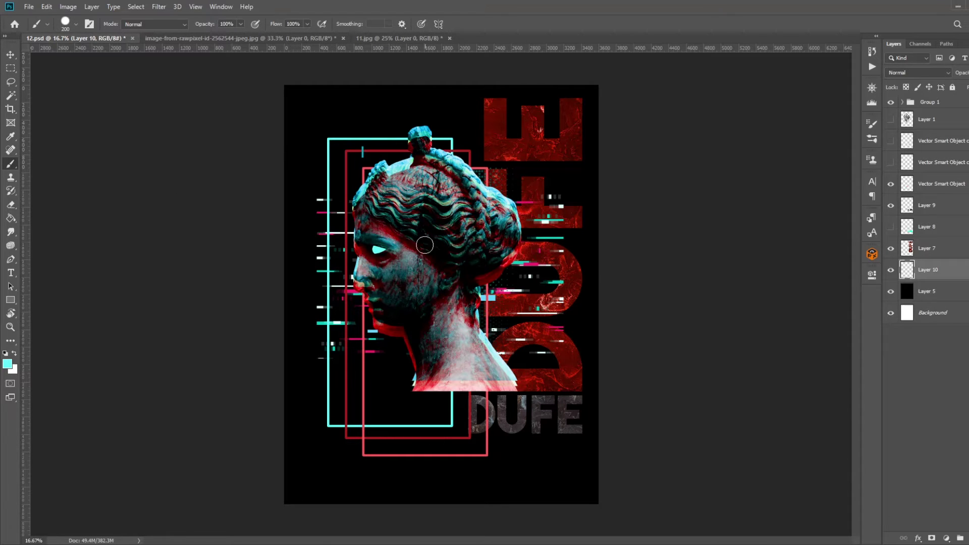
pyautogui.hotkey('ctrl', 'shift', 'alt', 'n')
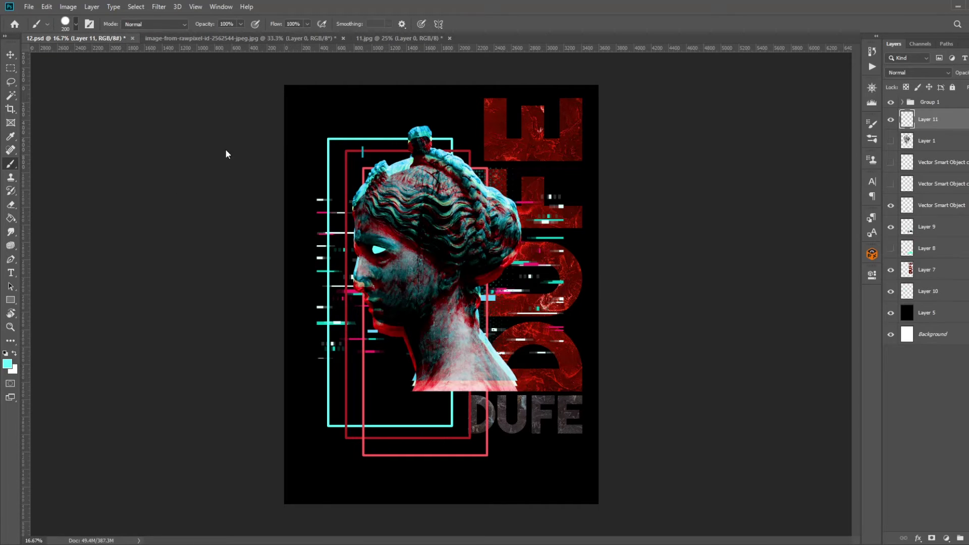
pyautogui.scroll(3, 374, 252)
pyautogui.scroll(3, 374, 252)
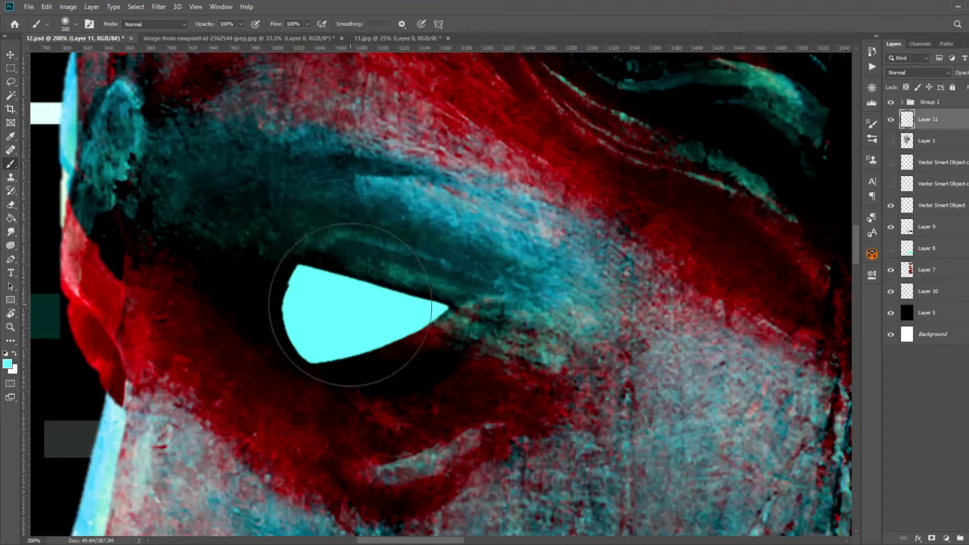
pyautogui.press(']')
pyautogui.press('5')
pyautogui.press('9')
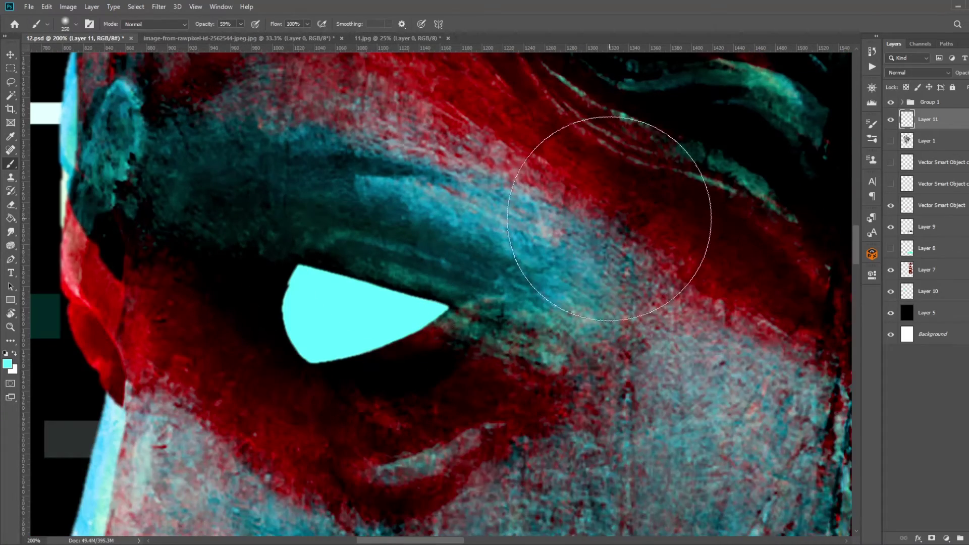
# Step: Reorder the eye-glow layers above Group 1, removing the extra empty layer
pyautogui.hotkey('ctrl', 'shift', 'alt', 'n')
pyautogui.scroll(-3, 428, 299)
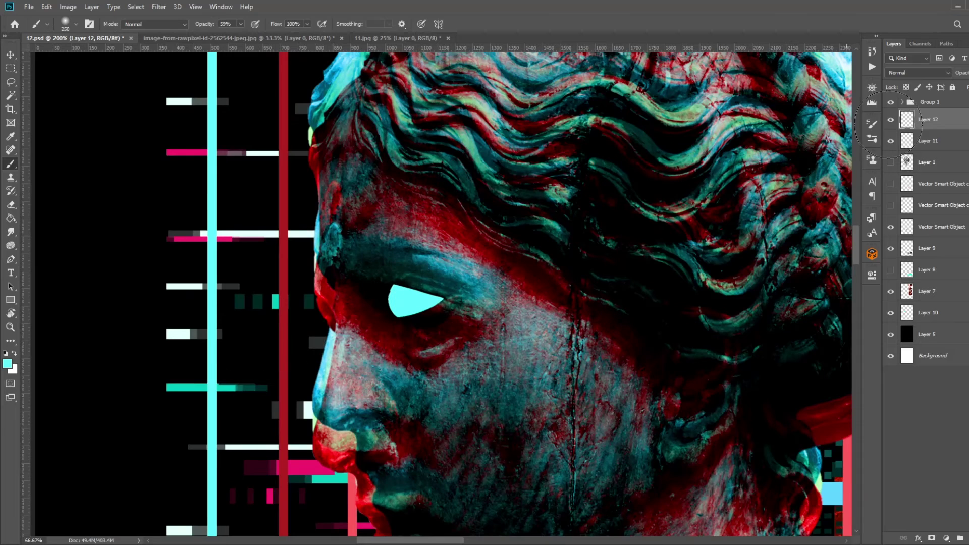
pyautogui.scroll(-2, 428, 299)
pyautogui.scroll(-2, 427, 299)
pyautogui.hotkey('ctrl', 'z')
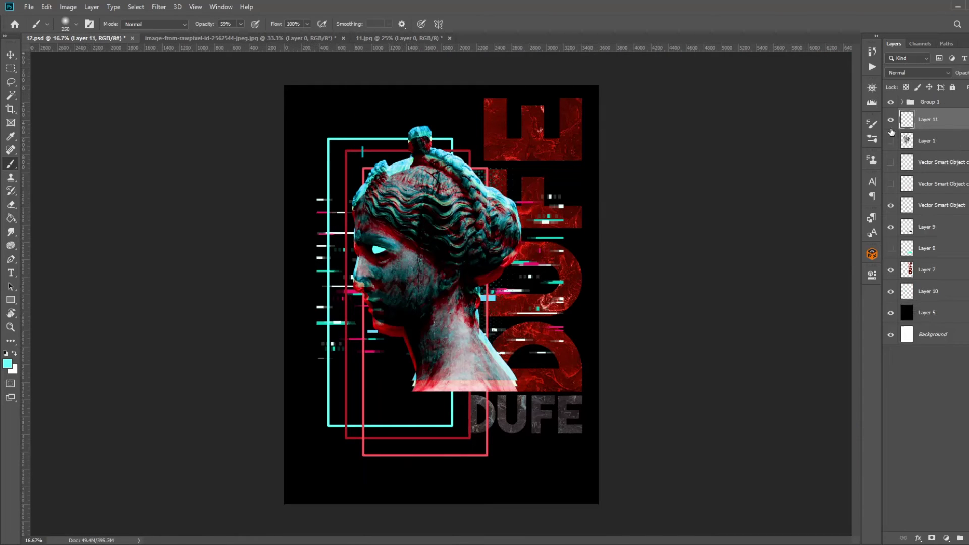
pyautogui.moveTo(916, 121); pyautogui.dragTo(916, 99)
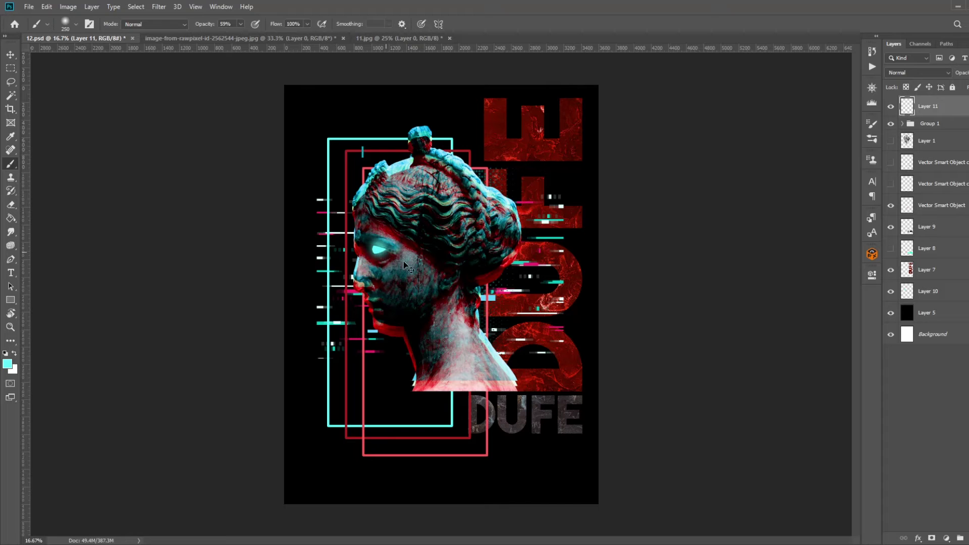
pyautogui.hotkey('ctrl', 'z')
pyautogui.press('z')
pyautogui.hotkey('ctrl', 'shift', 'z')
pyautogui.hotkey('ctrl', 'shift', 'z')
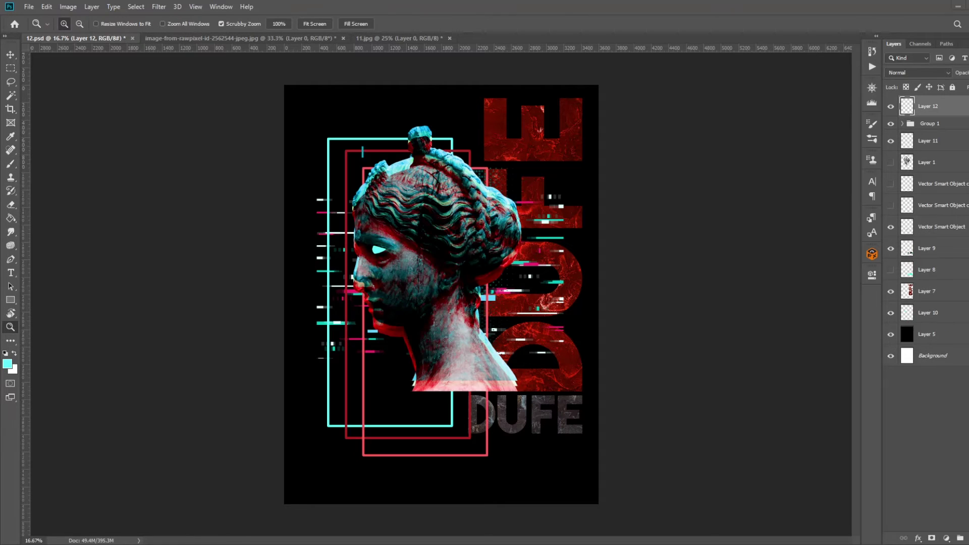
# Step: Paint a brighter soft cyan glow over the eye, comparing it against the first glow layer
pyautogui.press('b')
pyautogui.click(379, 249)
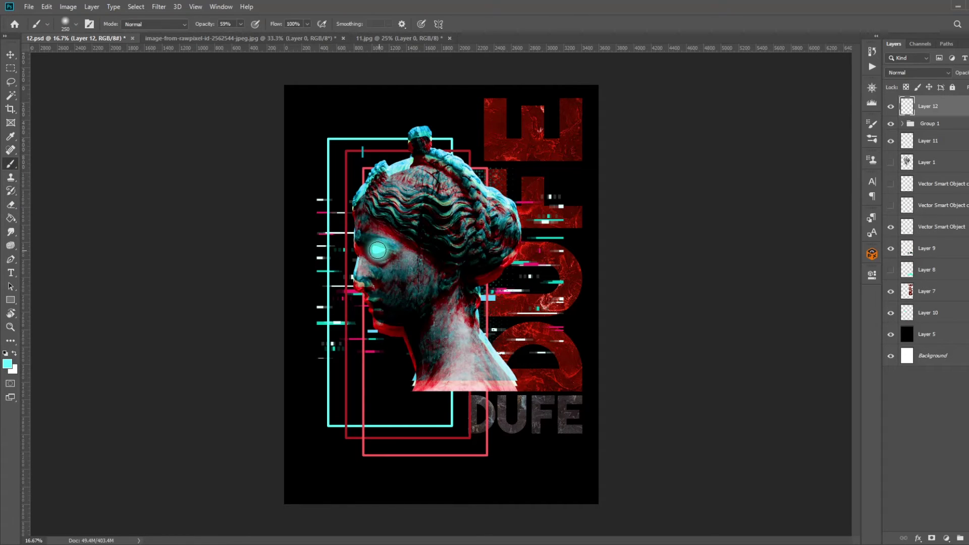
pyautogui.click(891, 141)
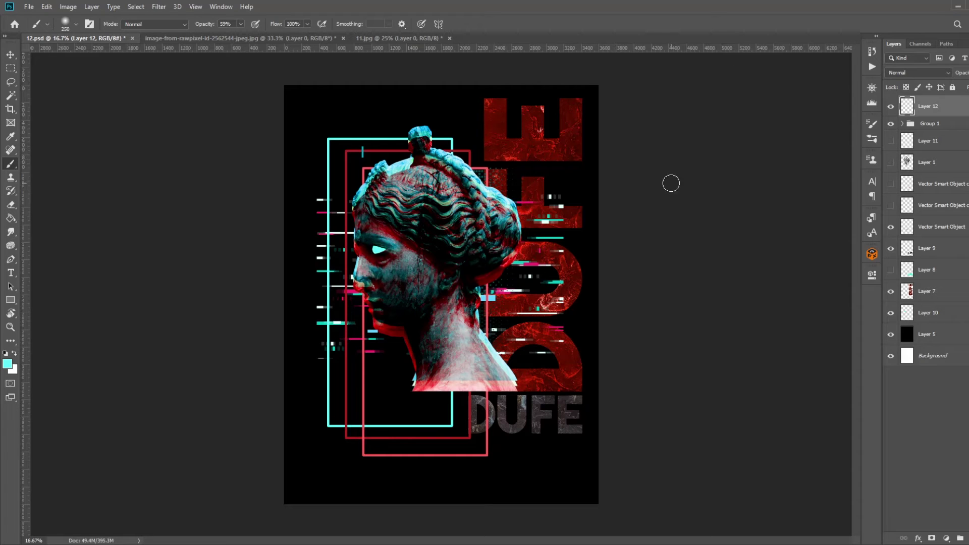
pyautogui.click(379, 249)
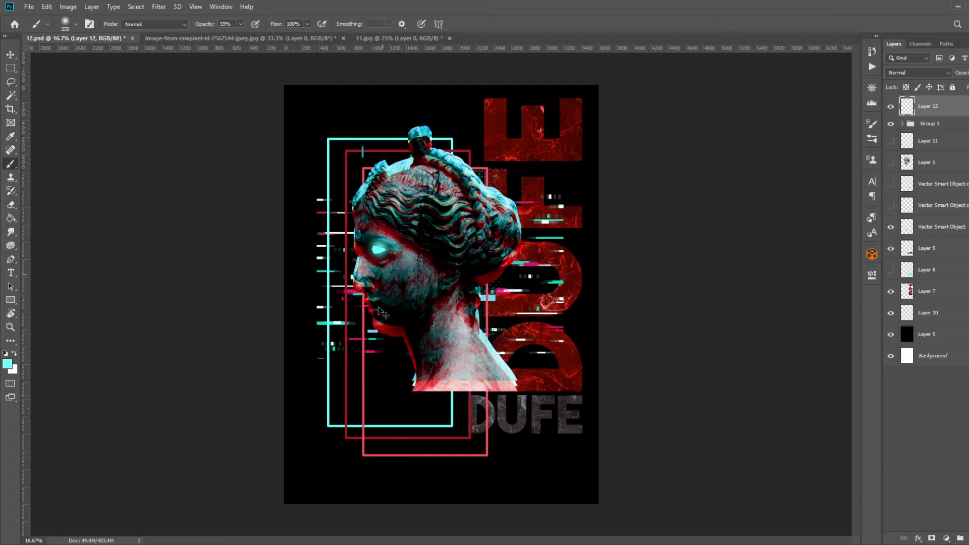
pyautogui.hotkey('ctrl', 'z')
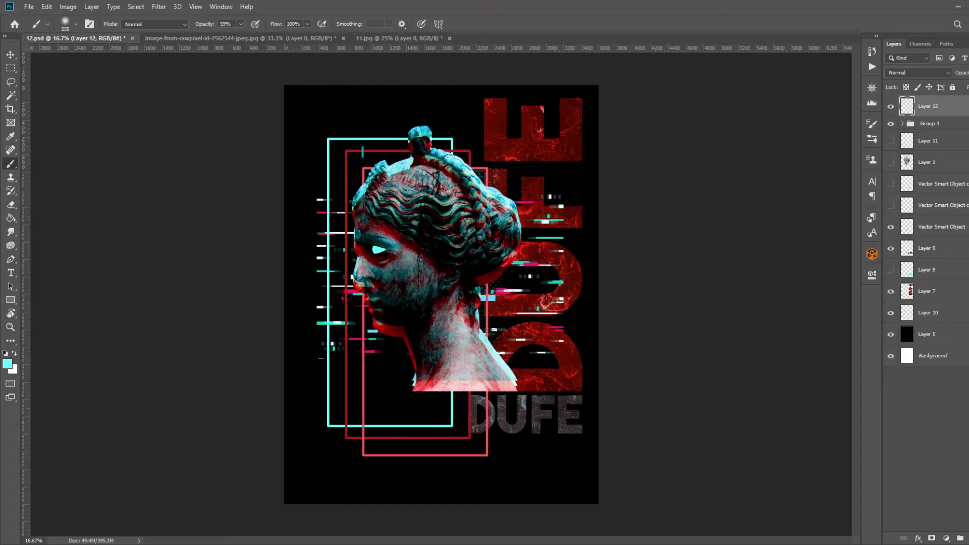
pyautogui.hotkey('ctrl', 'shift', 'z')
pyautogui.click(903, 124)
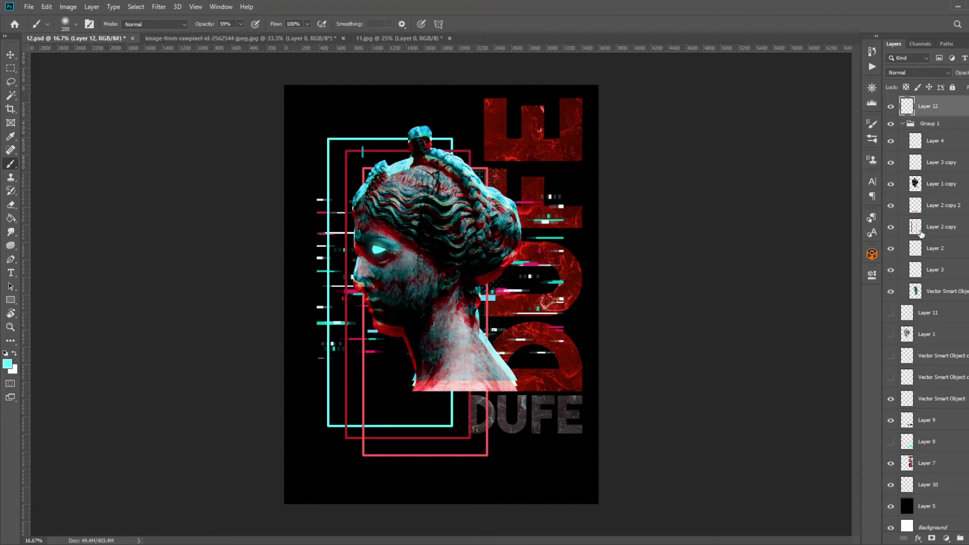
# Step: Try a painted cyan glow along the rectangle's top edge on a new layer, then undo it
pyautogui.click(939, 228)
pyautogui.click(929, 269)
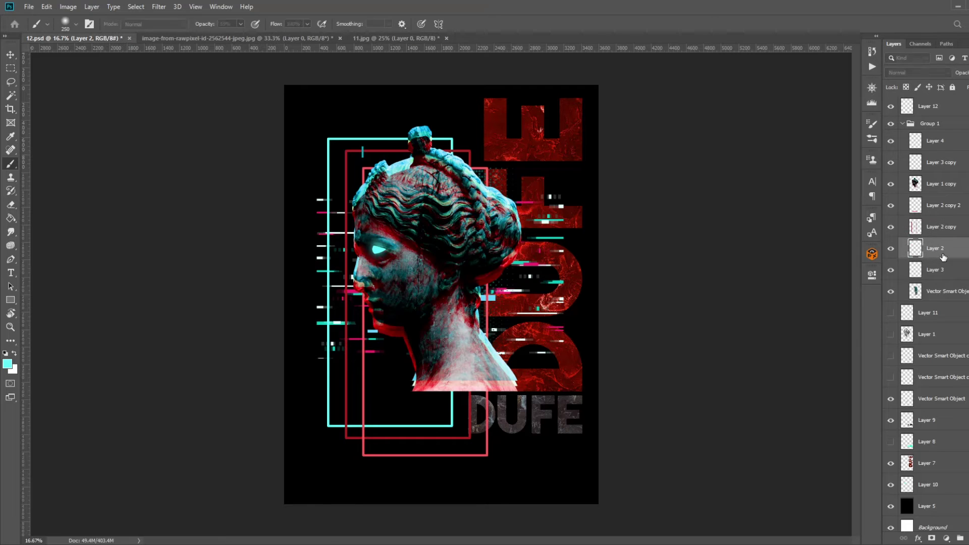
pyautogui.hotkey('ctrl', 'shift', 'alt', 'n')
pyautogui.moveTo(459, 141); pyautogui.dragTo(331, 152)
pyautogui.hotkey('ctrl', 'z')
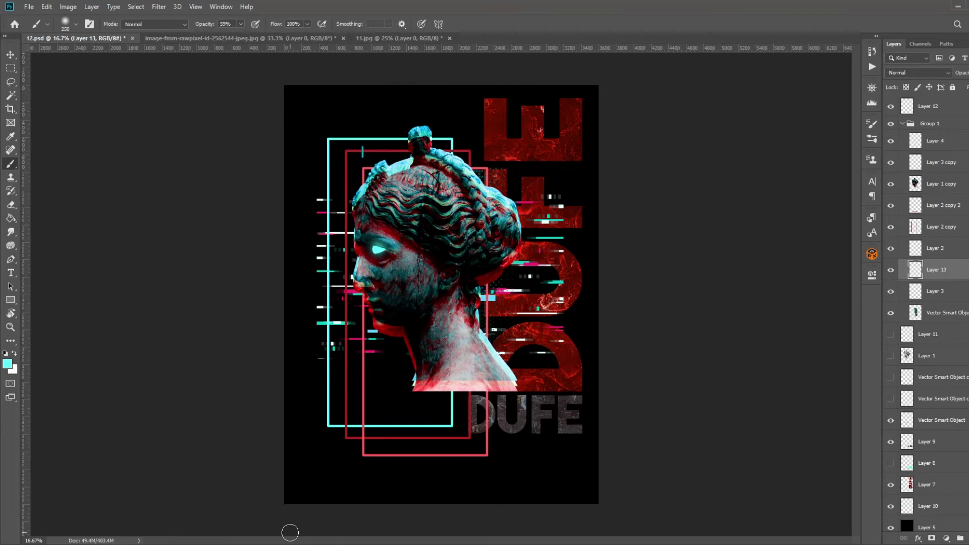
pyautogui.press('h')
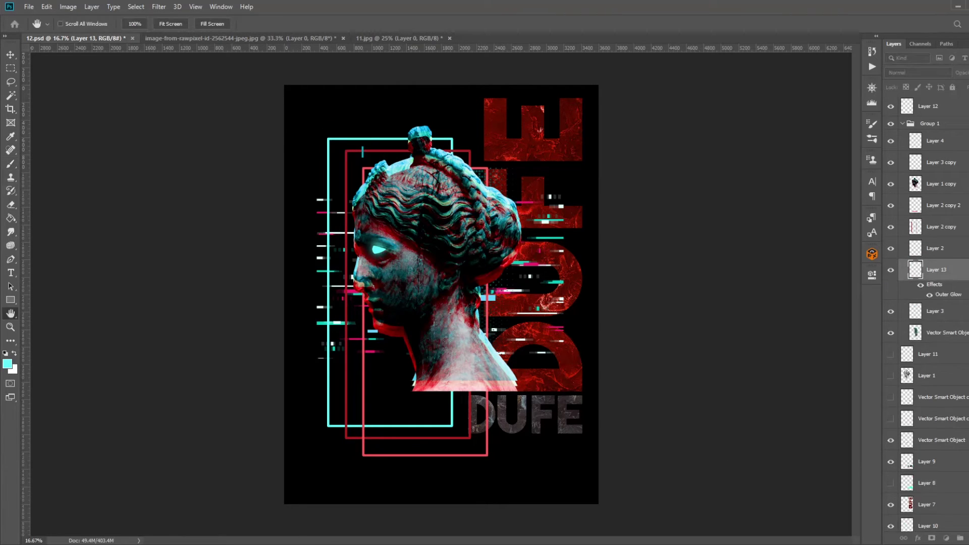
pyautogui.press('i')
pyautogui.press('h')
pyautogui.press('b')
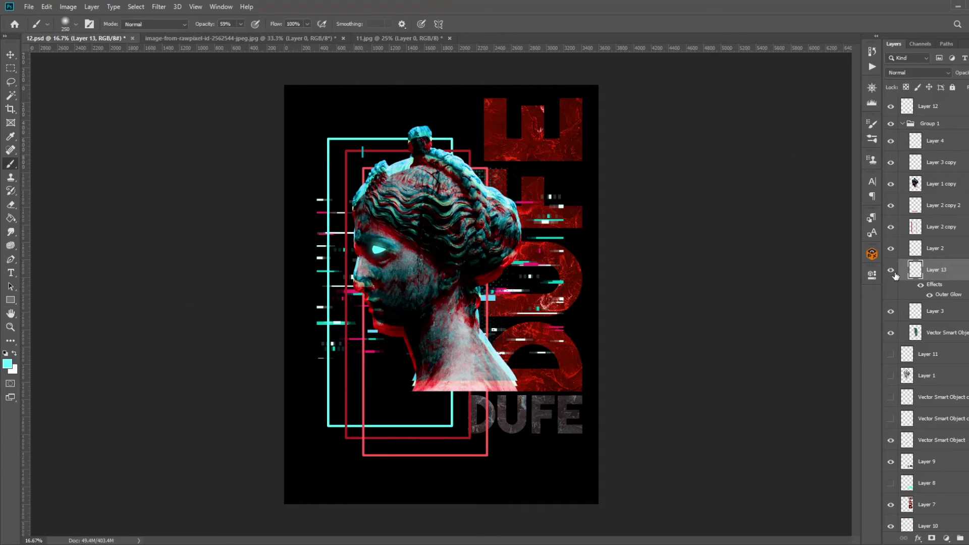
# Step: Hide Layer 13 and give the cyan frame on Layer 2 an Outer Glow style
pyautogui.click(891, 270)
pyautogui.click(919, 253)
pyautogui.doubleClick(919, 252)
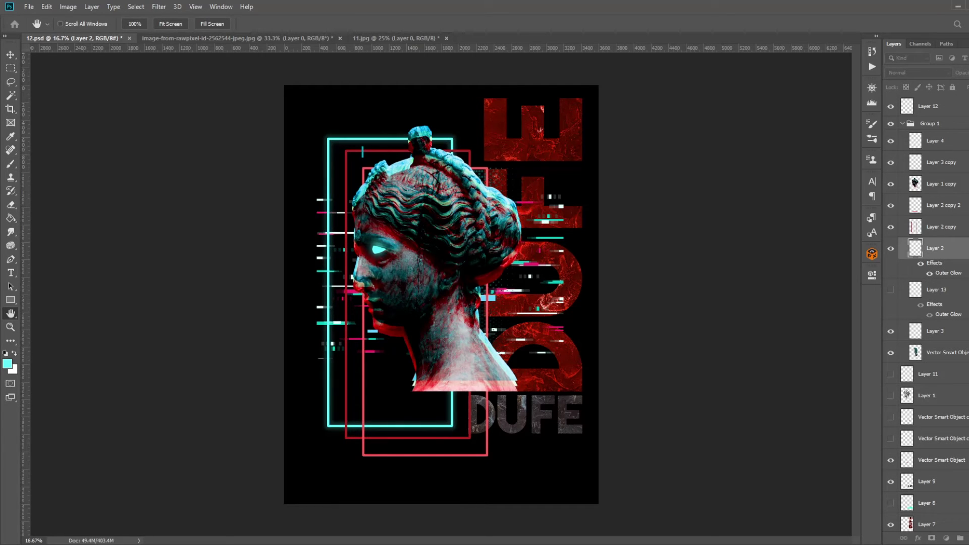
pyautogui.press('Return')
pyautogui.click(891, 228)
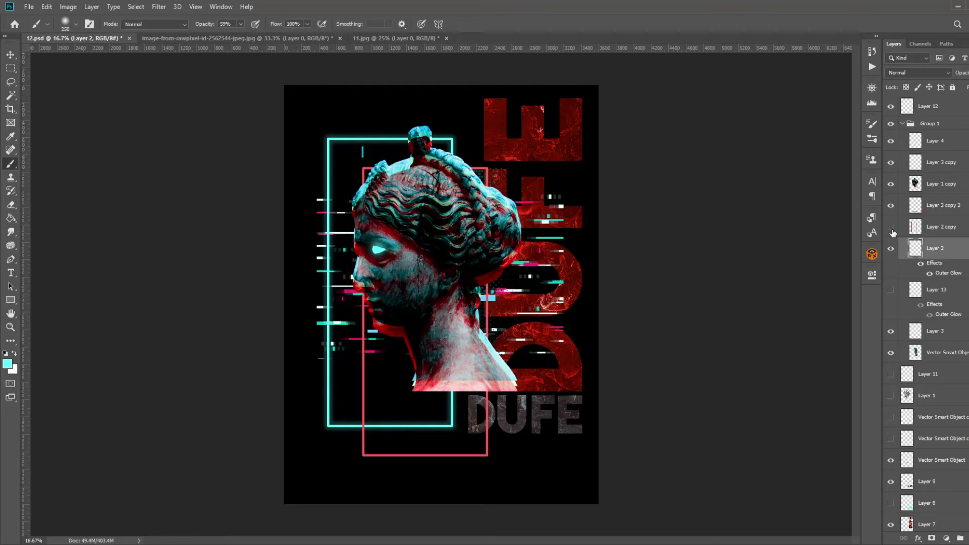
pyautogui.moveTo(894, 233)
pyautogui.mouseDown()
pyautogui.moveTo(892, 216)
pyautogui.moveTo(892, 227)
pyautogui.mouseUp()
pyautogui.click(939, 205)
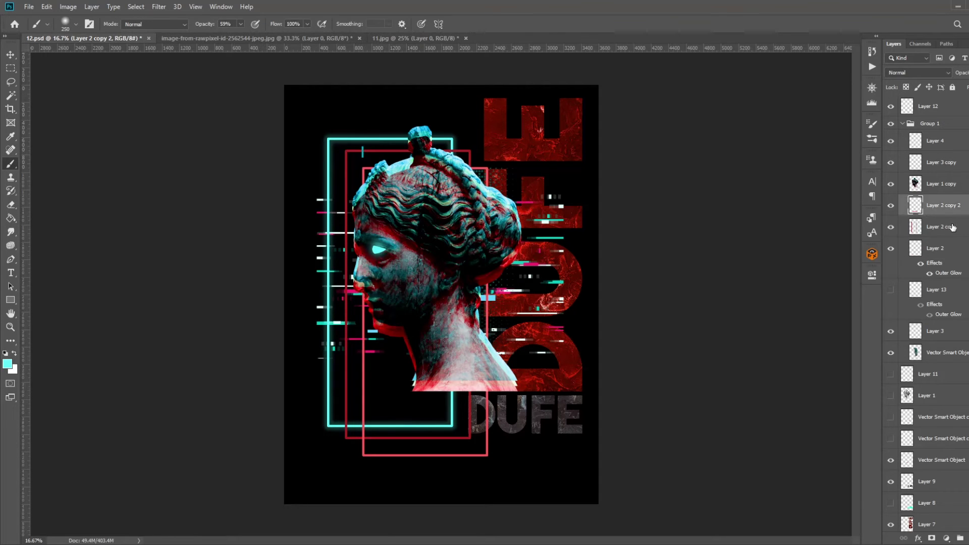
# Step: Hide the middle frame on Layer 2 copy and collapse Group 1
pyautogui.press('i')
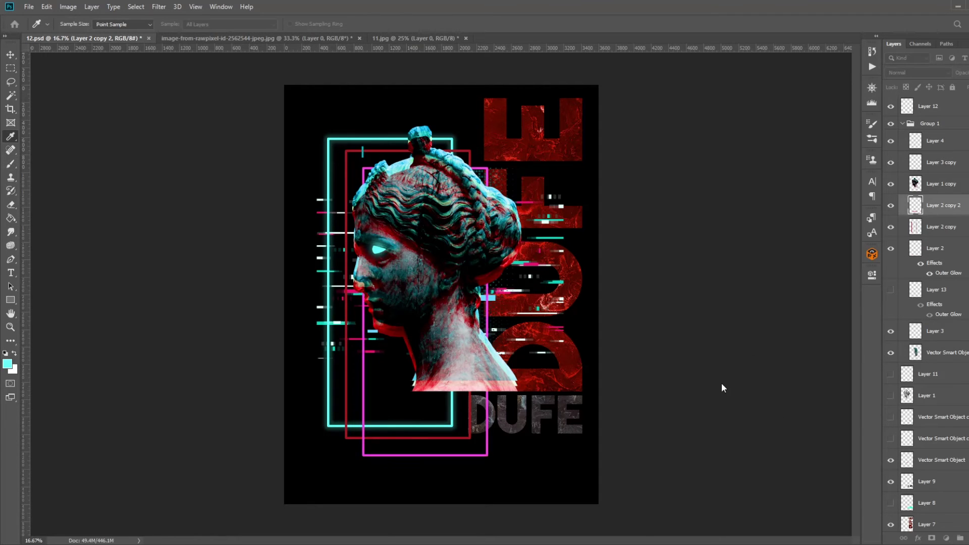
pyautogui.press('h')
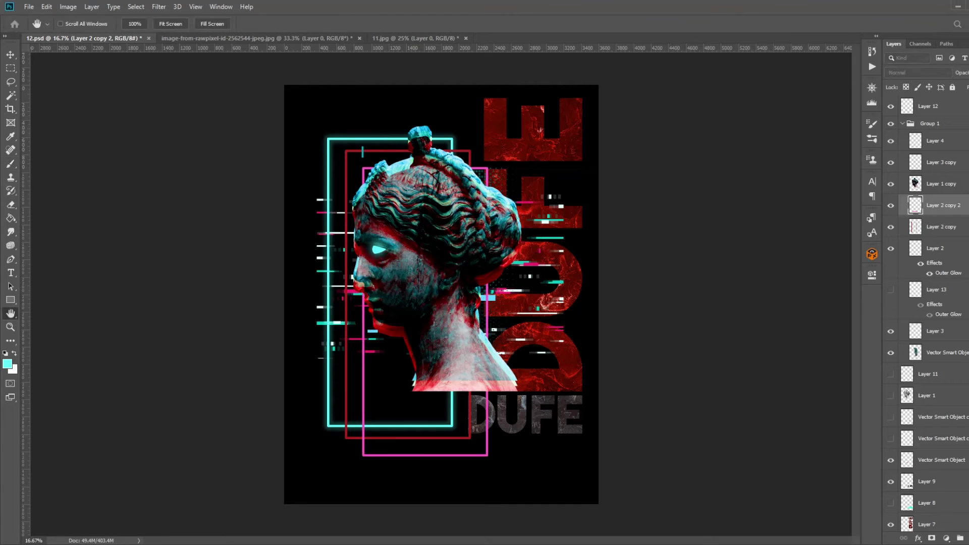
pyautogui.press('i')
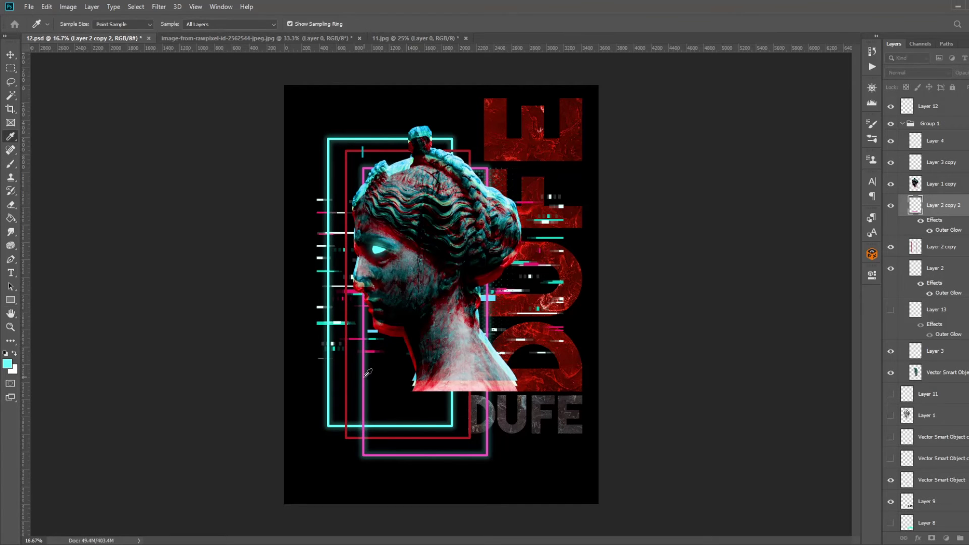
pyautogui.press('b')
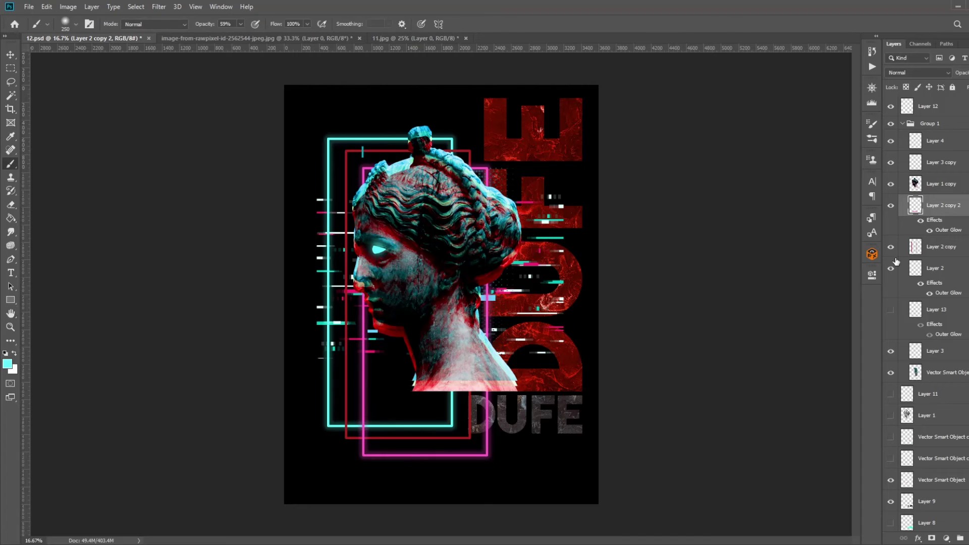
pyautogui.click(895, 249)
pyautogui.press('i')
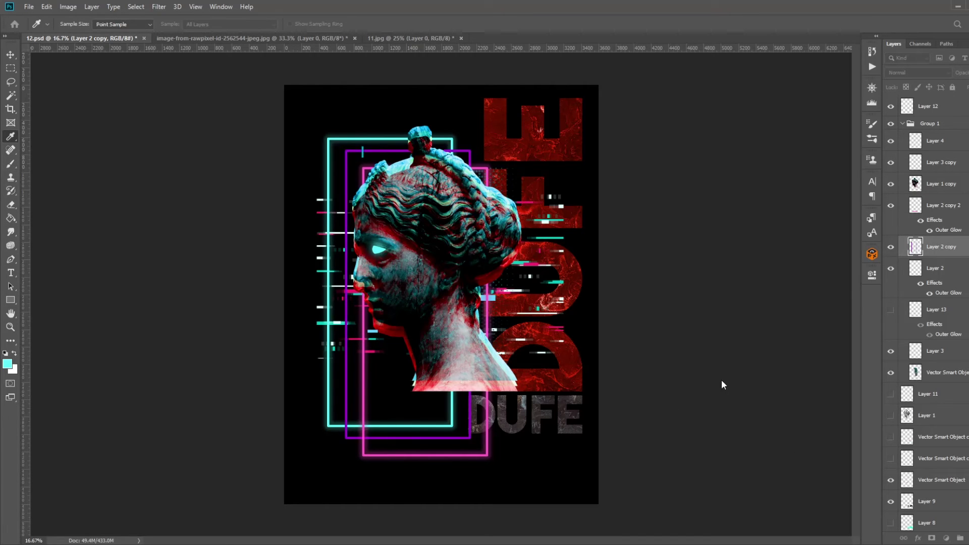
pyautogui.press('b')
pyautogui.click(891, 247)
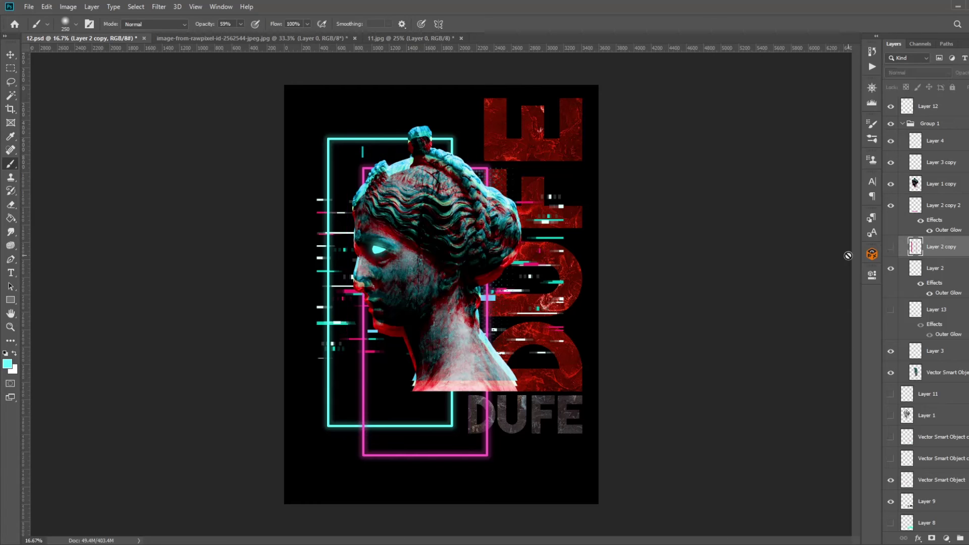
pyautogui.click(929, 124)
# Step: Move the Levels 1 adjustment layer into Group 1
pyautogui.click(942, 227)
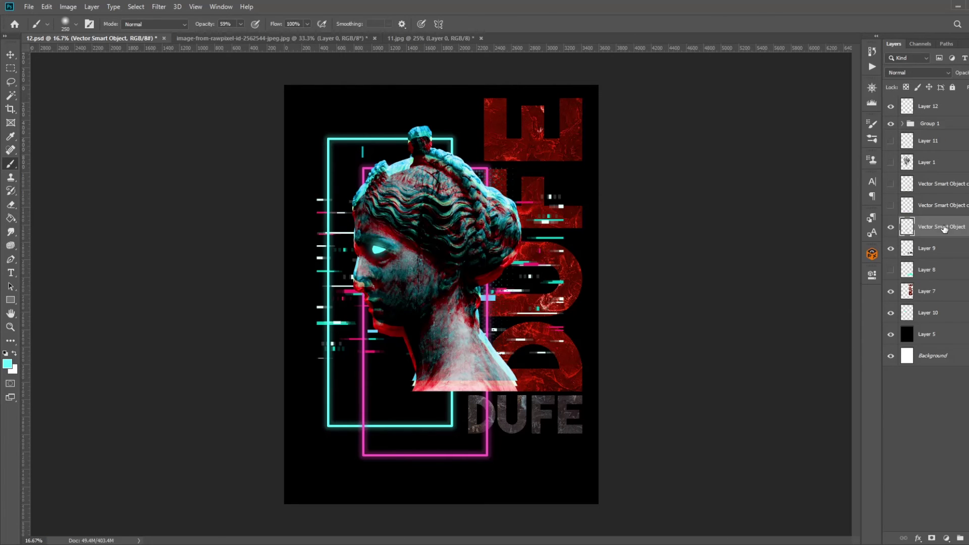
pyautogui.press('i')
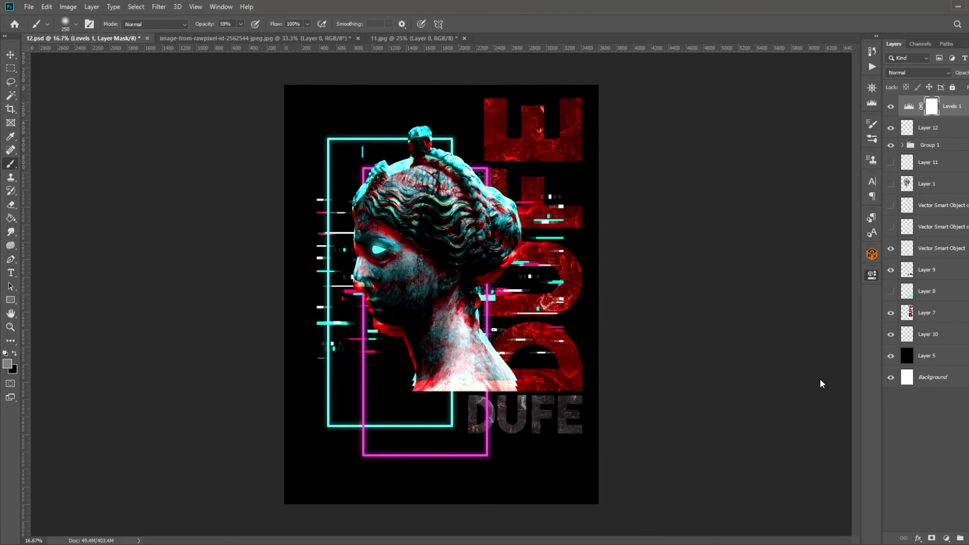
pyautogui.moveTo(929, 106); pyautogui.dragTo(929, 145)
pyautogui.click(902, 124)
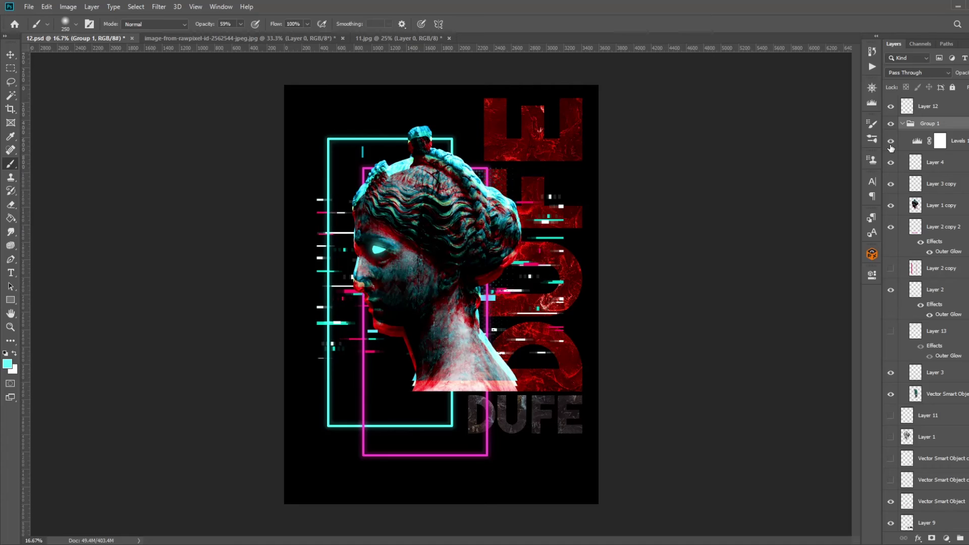
# Step: Group the design layers into Group 2 and hide the black and white Background layers
pyautogui.keyDown('shift'); pyautogui.click(929, 313); pyautogui.keyUp('shift')
pyautogui.hotkey('ctrl', 'g')
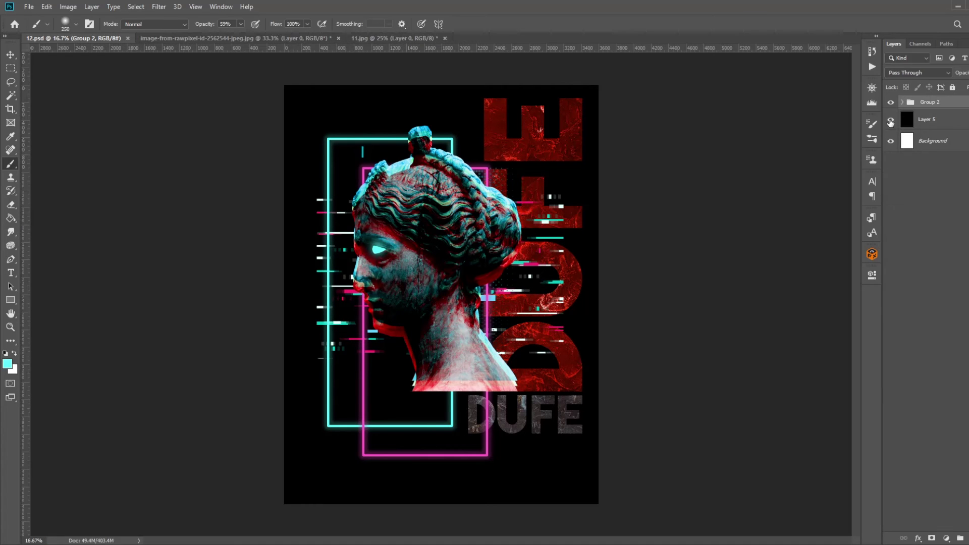
pyautogui.click(892, 119)
pyautogui.click(891, 141)
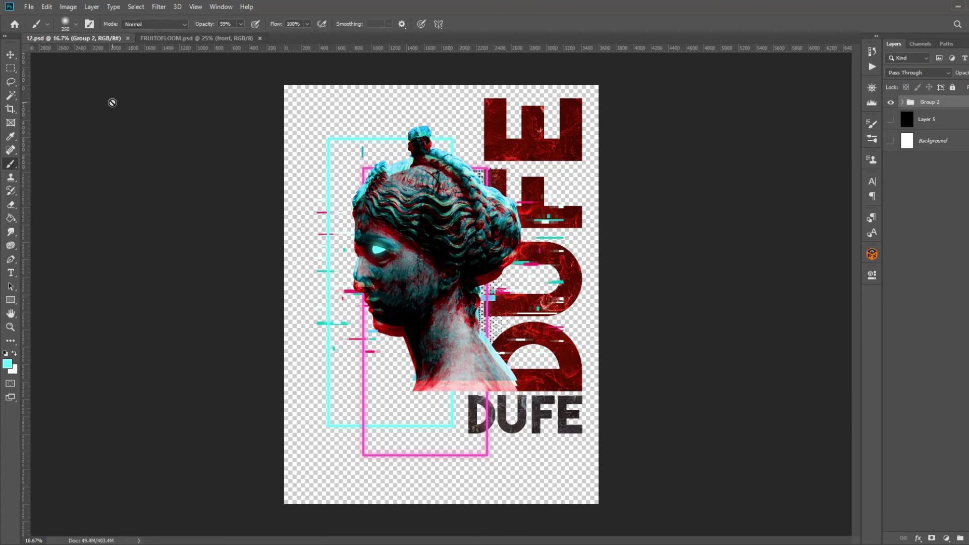
# Step: Place the 12.png artwork on the FRUITOFLOOM.psd shirt at 39.66%, hide guides, and save
pyautogui.hotkey('ctrl', 'Tab')
pyautogui.press('v')
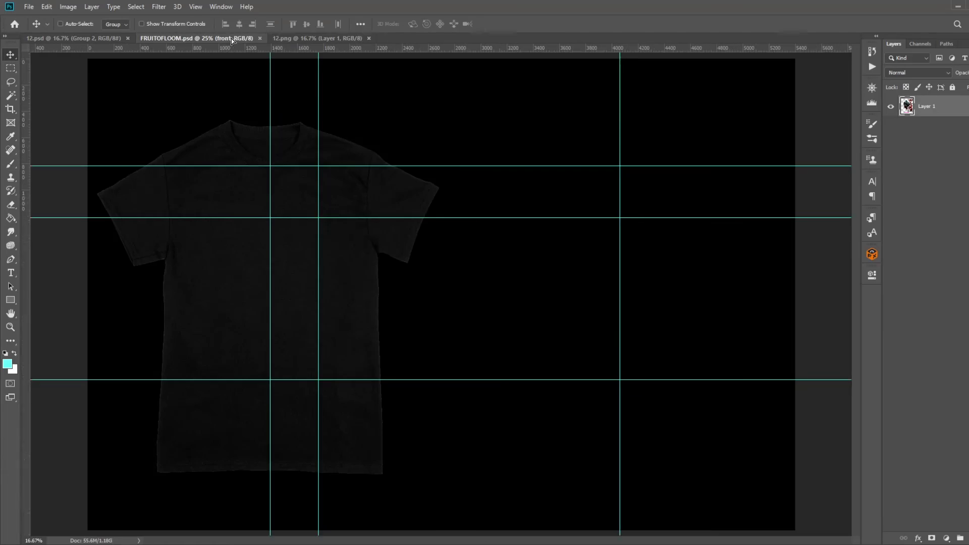
pyautogui.moveTo(631, 264)
pyautogui.mouseDown()
pyautogui.moveTo(593, 266)
pyautogui.moveTo(752, 311)
pyautogui.mouseUp()
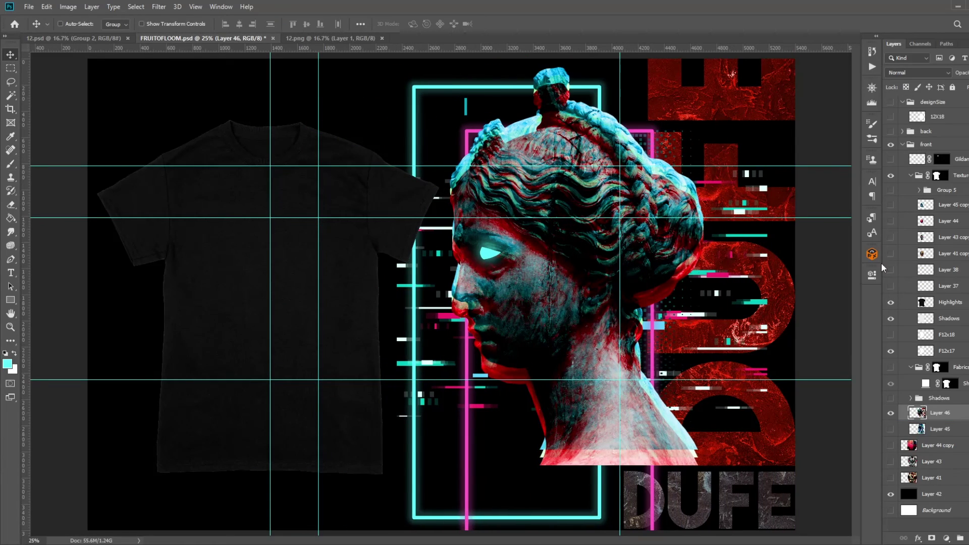
pyautogui.moveTo(939, 413); pyautogui.dragTo(939, 198)
pyautogui.hotkey('ctrl', 't')
pyautogui.moveTo(631, 505)
pyautogui.mouseDown()
pyautogui.moveTo(433, 282)
pyautogui.moveTo(364, 291)
pyautogui.mouseUp()
pyautogui.press('Return')
pyautogui.hotkey('ctrl', ';')
pyautogui.hotkey('ctrl', 's')
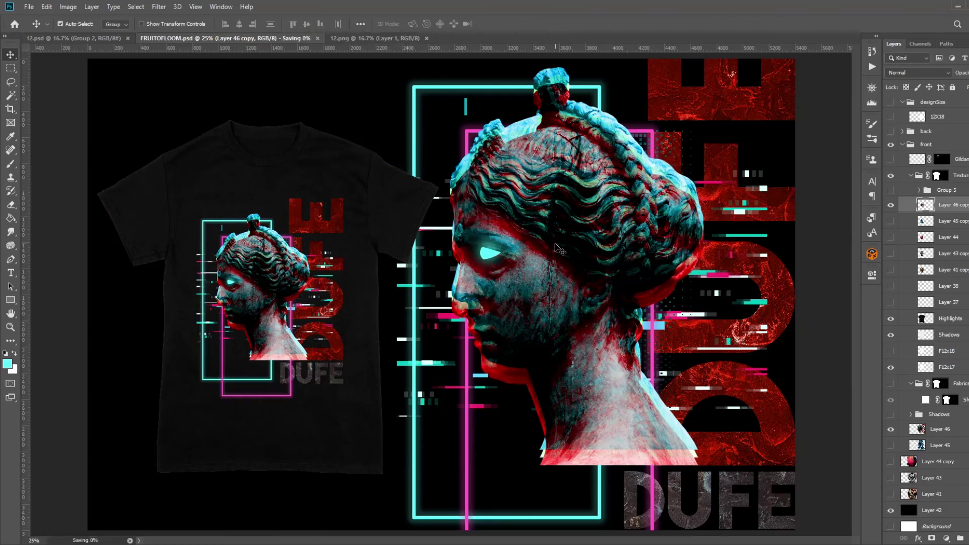